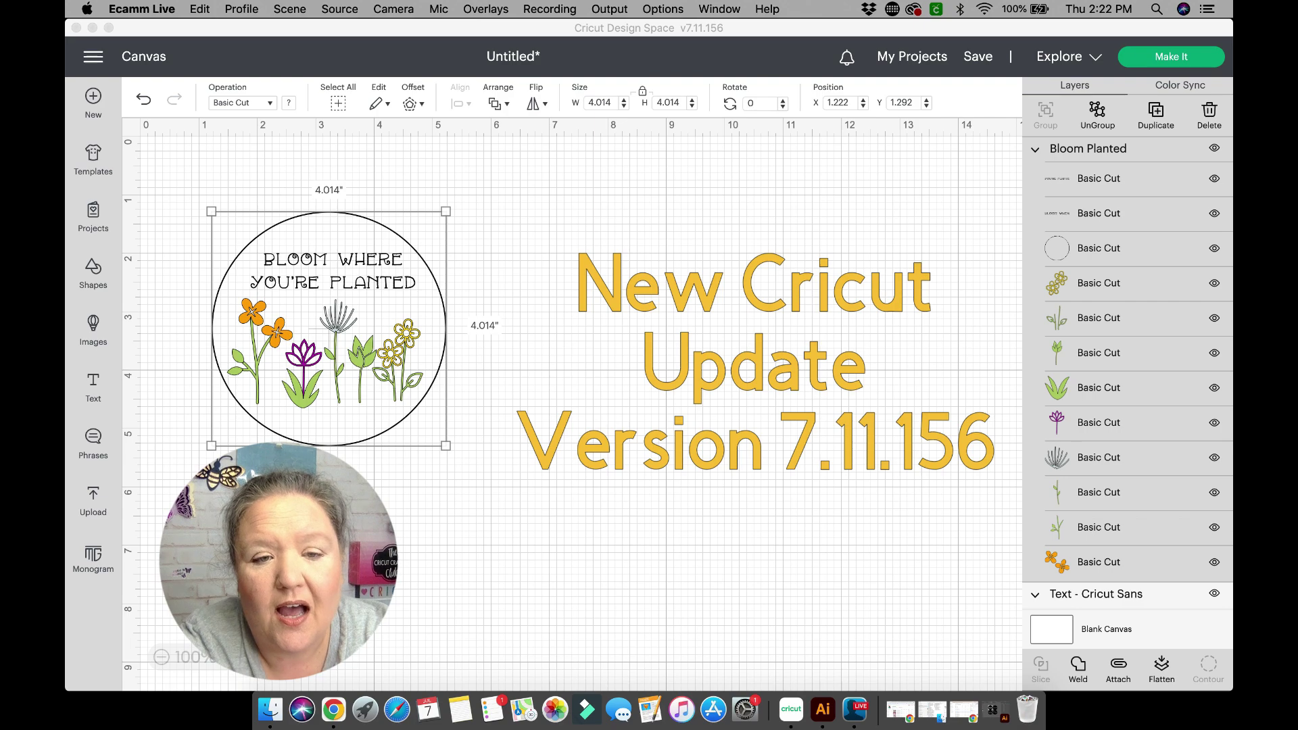
Move the Bloom Planted design to about X 2.04, Y 1.6 and the version text to about X 7.28, Y 1.43
left_click(310, 411)
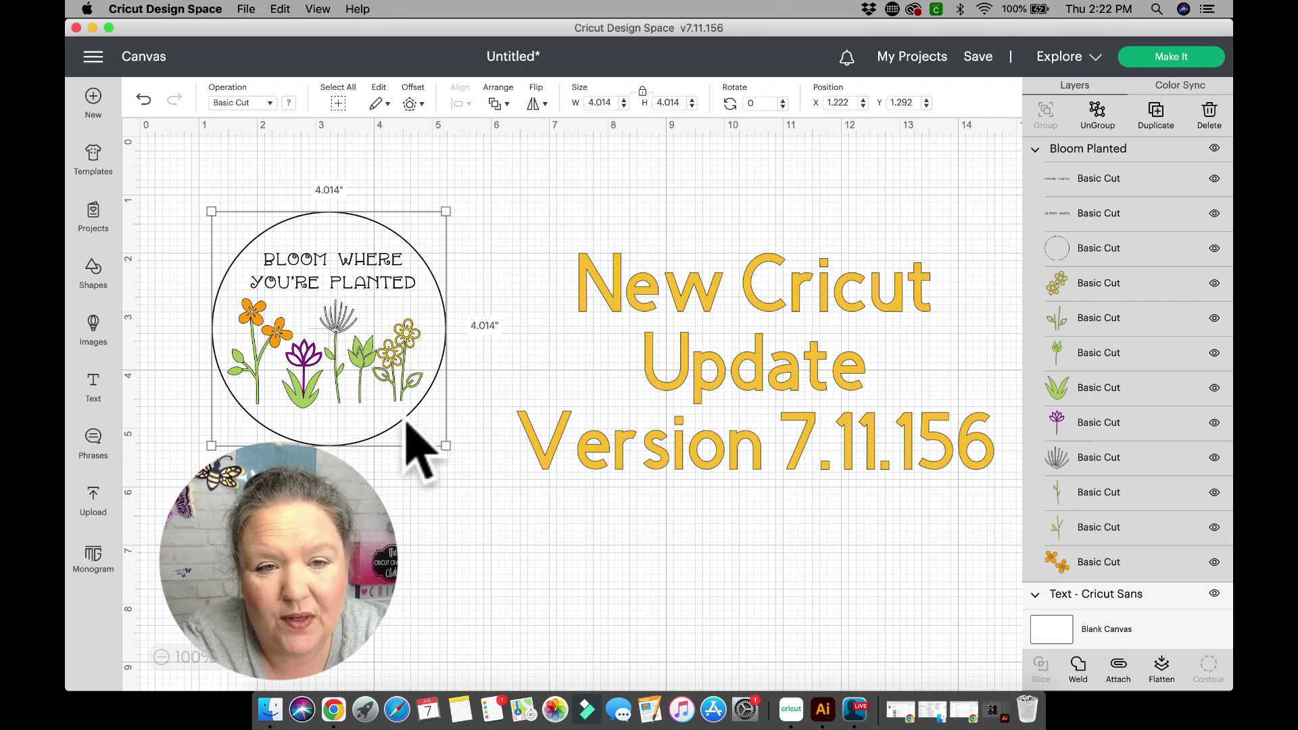
left_click_drag(355, 366, 411, 385)
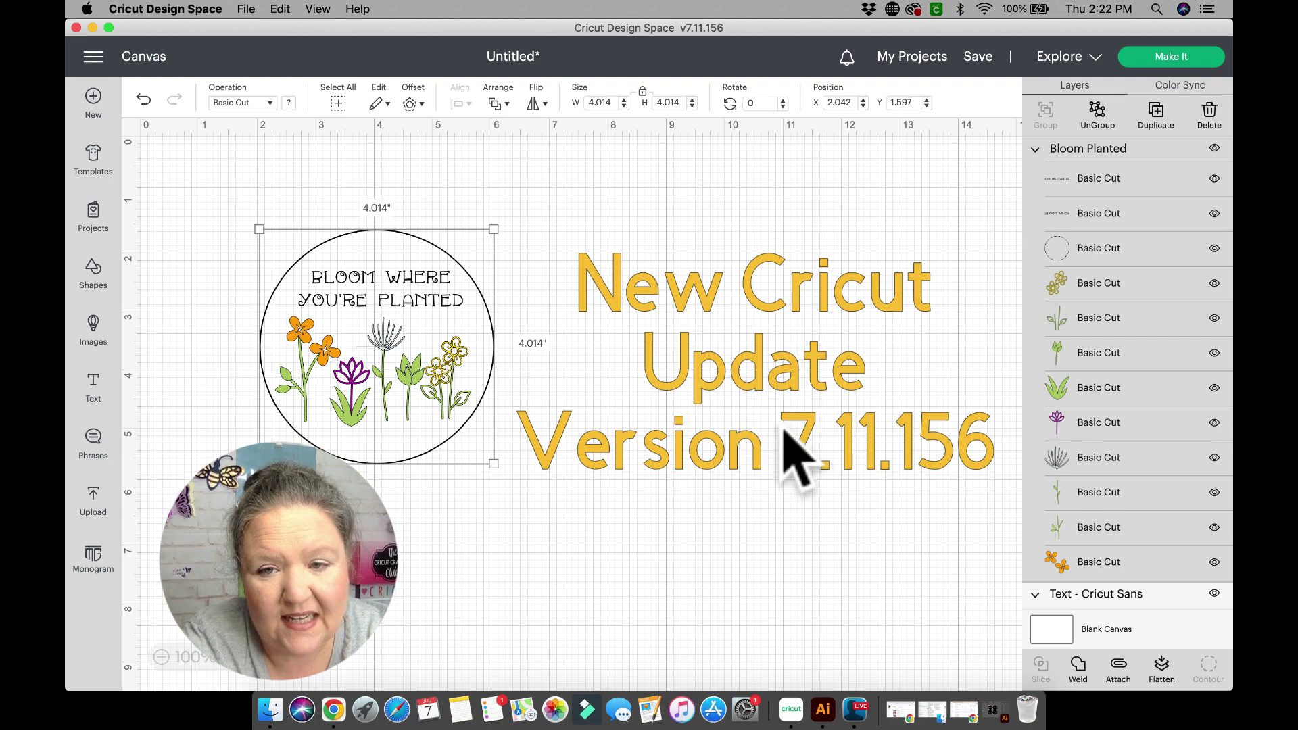
left_click(680, 368)
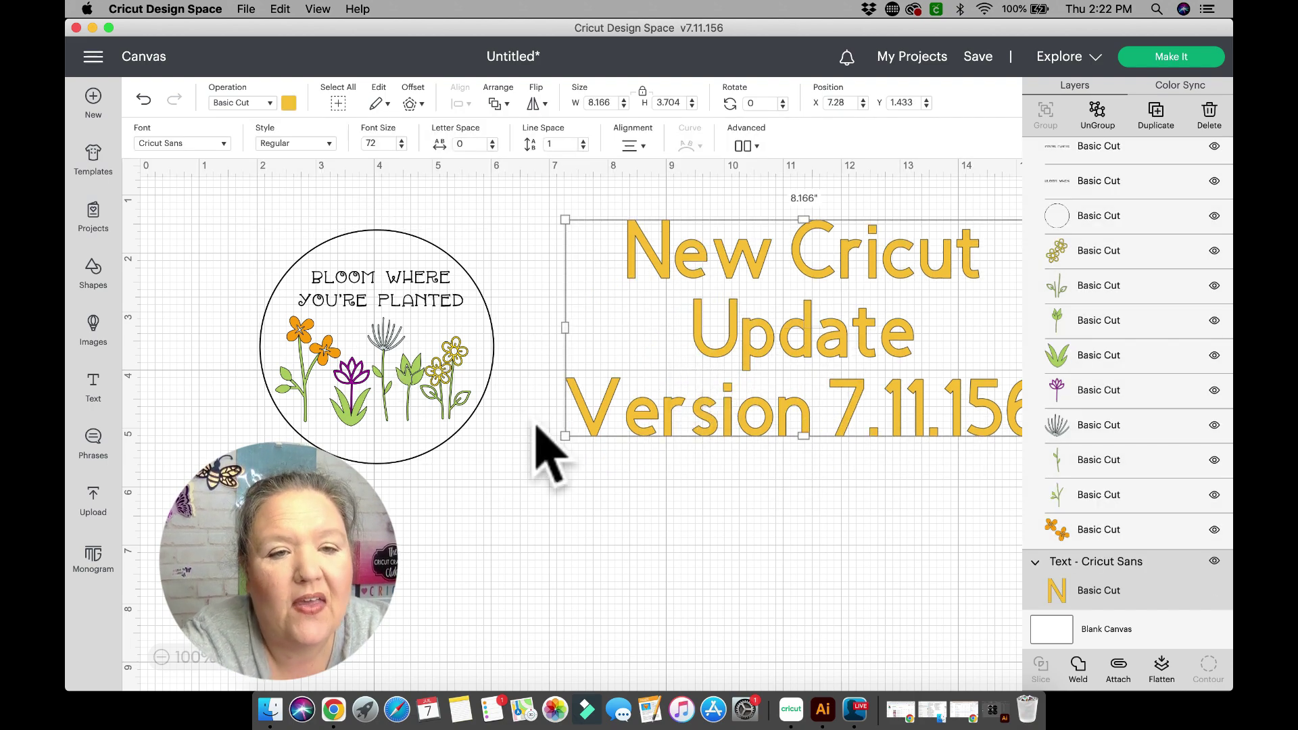
Scale the Bloom Planted design proportionally from several corners, up to about 4.53 inches and down to about 3.5 inches
left_click(365, 314)
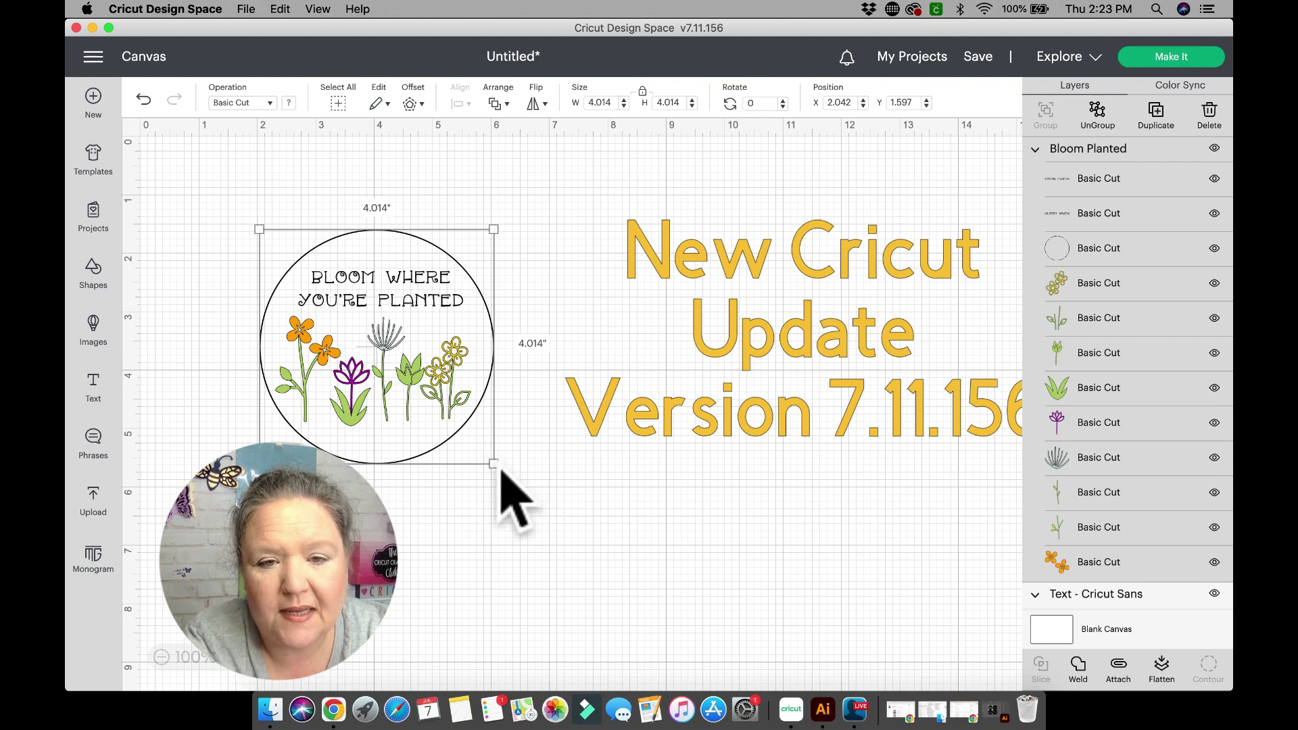
left_click_drag(493, 465, 493, 465)
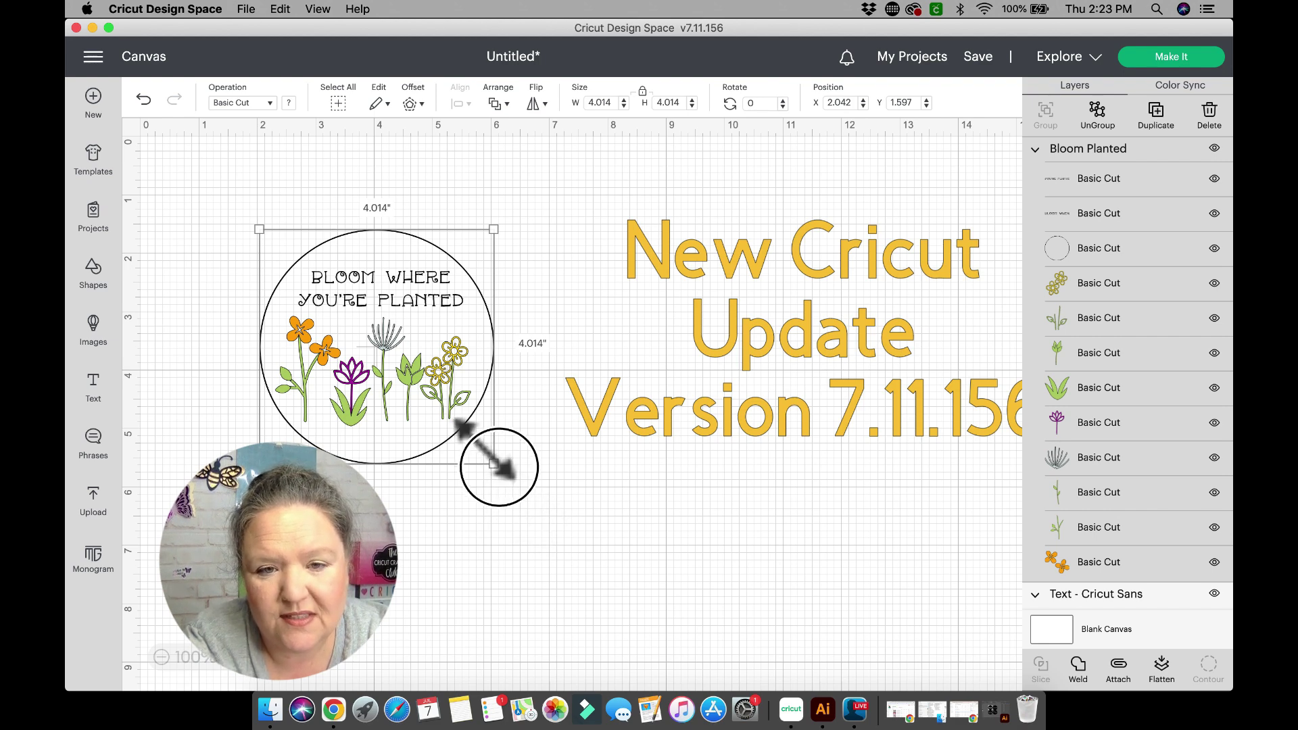
left_click(494, 465)
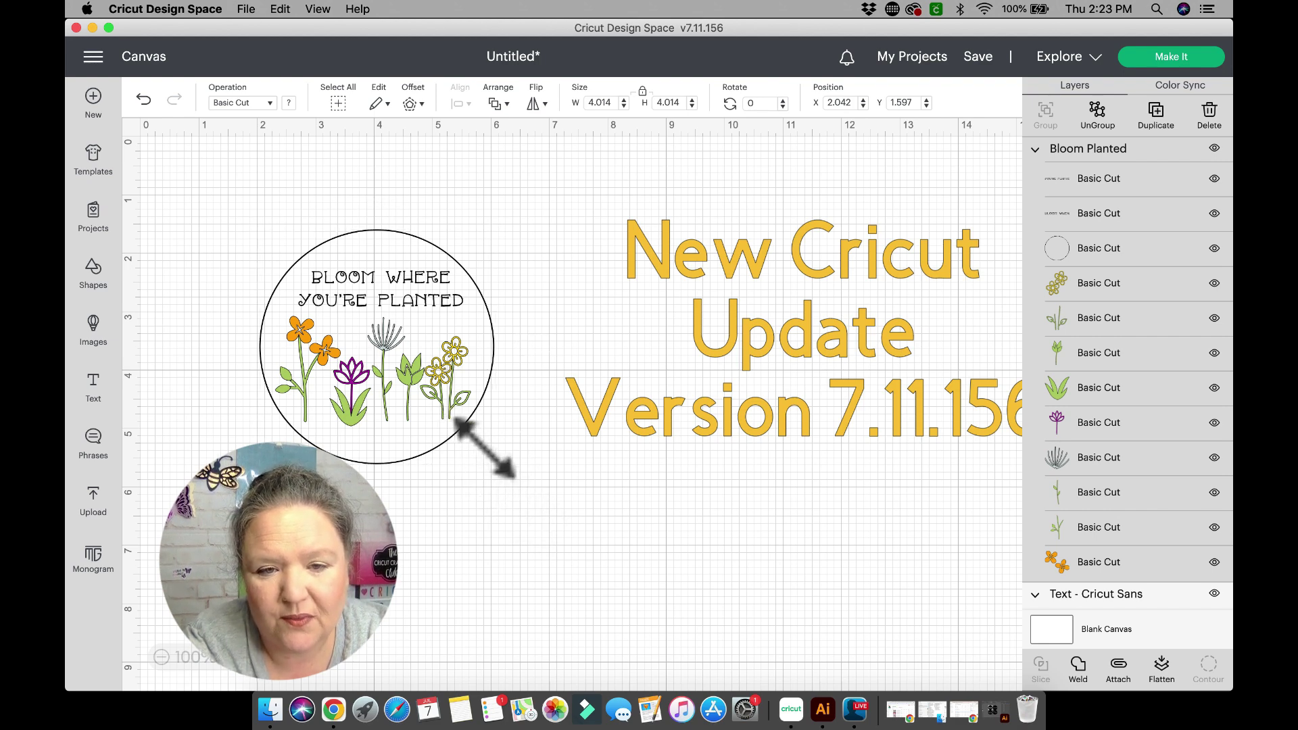
left_click(432, 406)
left_click_drag(495, 466, 523, 493)
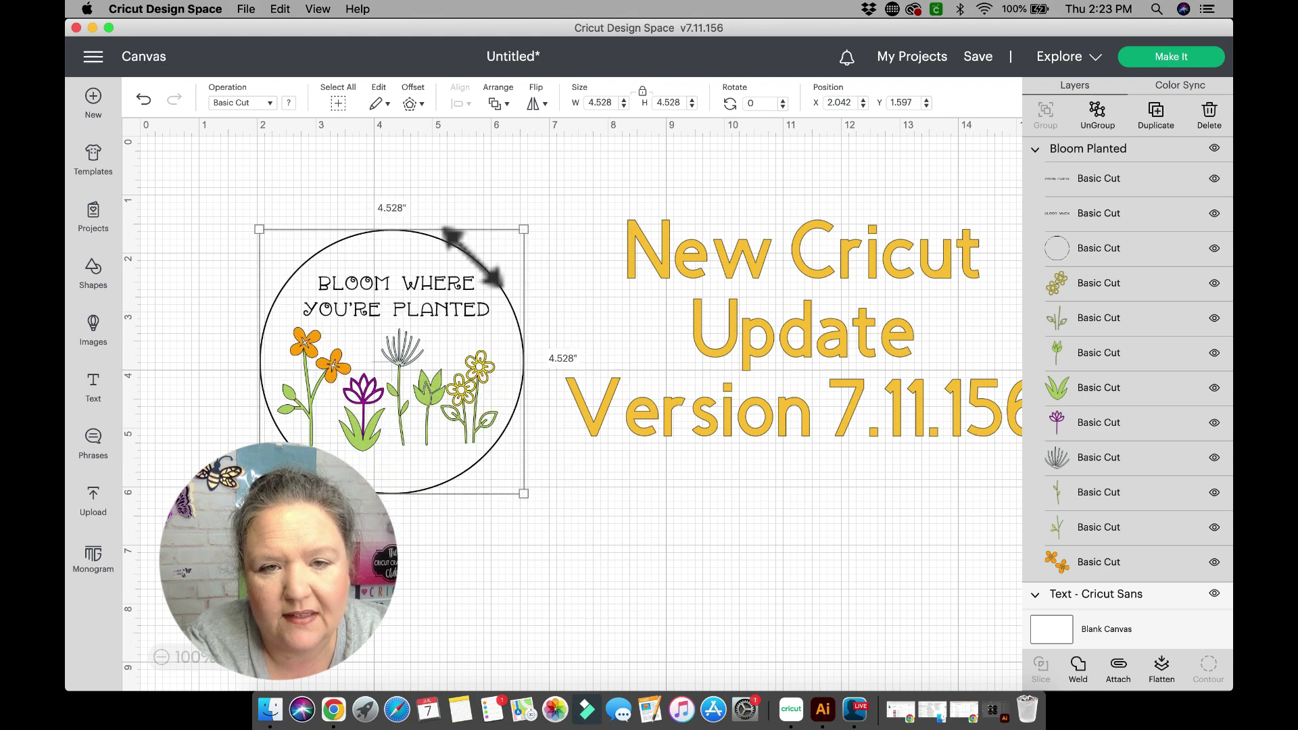
left_click_drag(523, 229, 521, 298)
left_click_drag(259, 219, 346, 268)
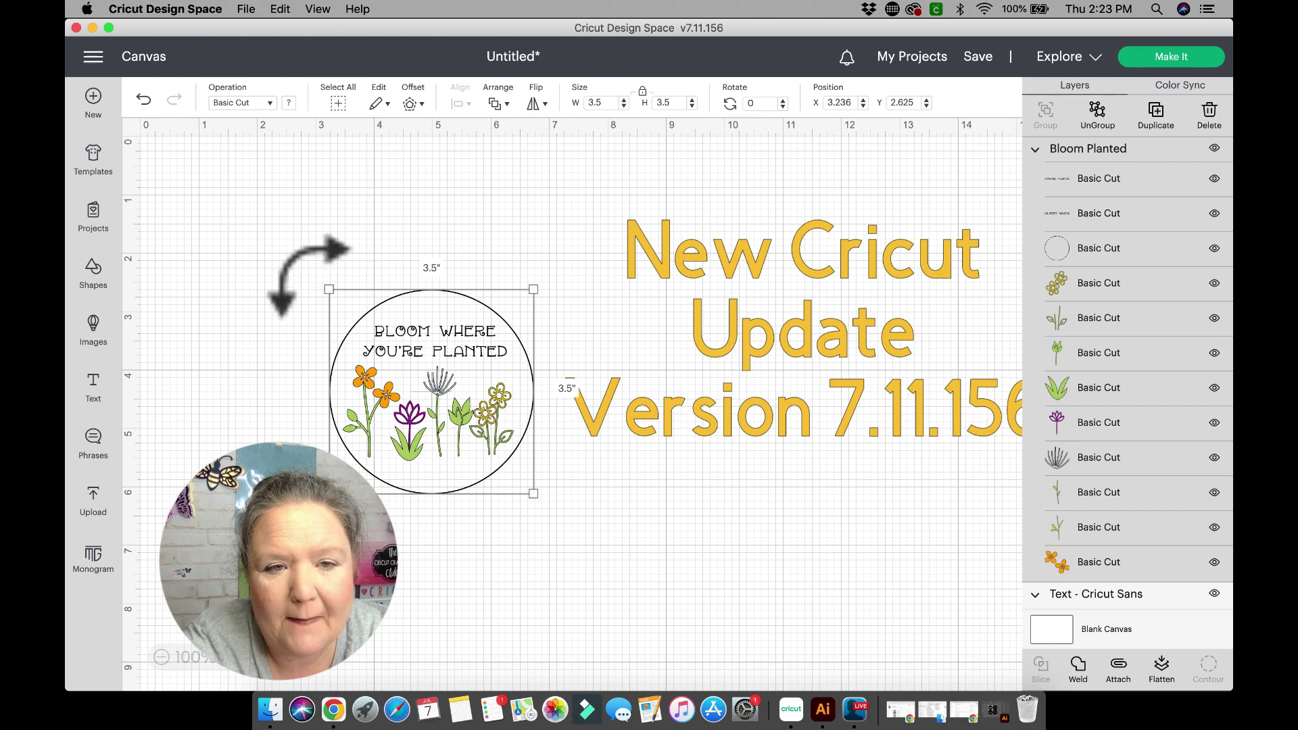
Rotate the Bloom Planted design slightly to about 1.2° and back to about 359.96°
left_click_drag(311, 281, 362, 323)
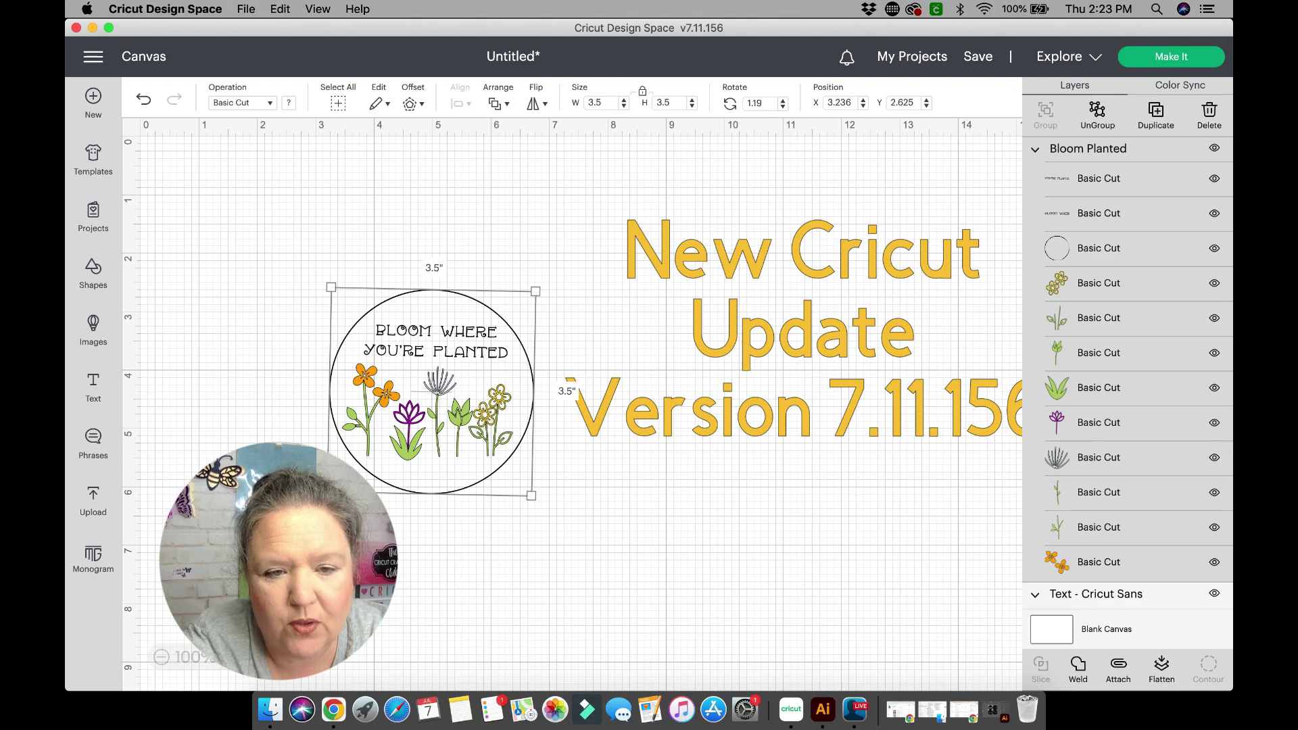
mouse_move(328, 494)
left_mouse_down()
mouse_move(455, 551)
mouse_move(386, 534)
mouse_move(328, 493)
left_mouse_up()
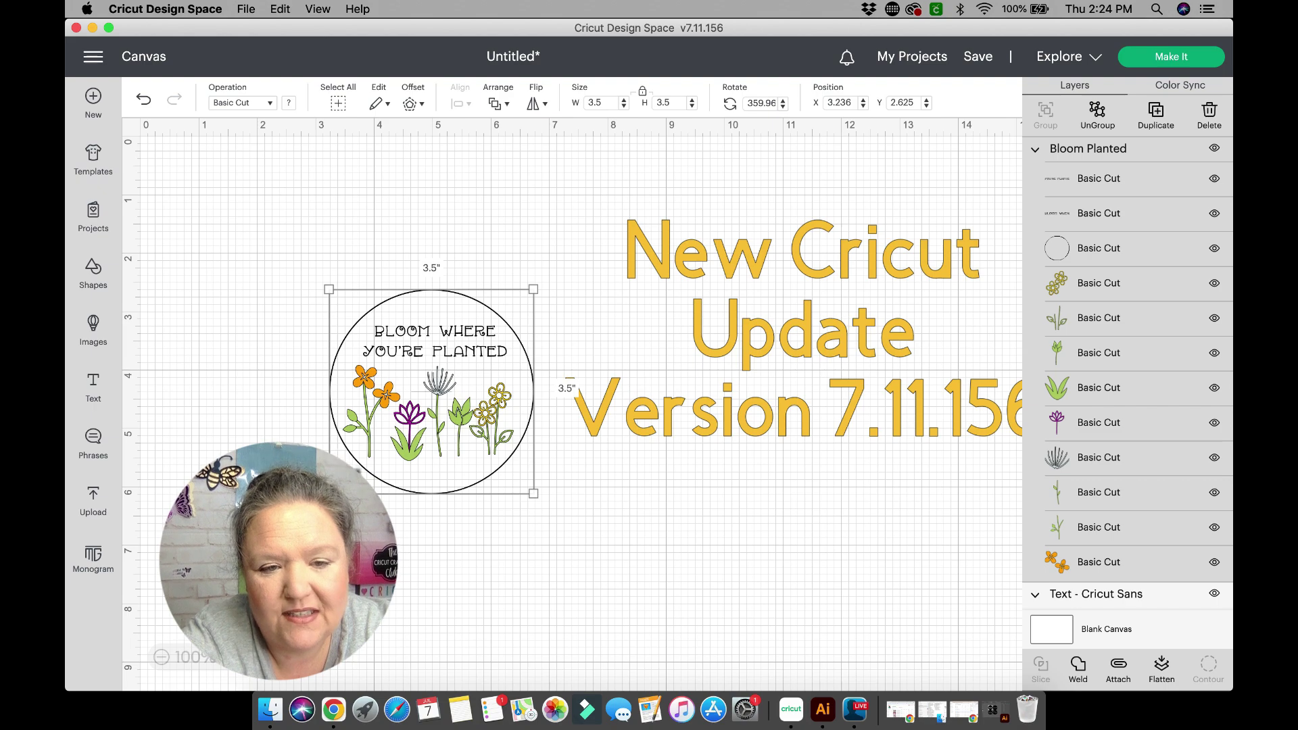
Enlarge the Bloom Planted design to about 4.04 inches, stretch it unlocked to about 5.17 by 4.92 inches, and relock its proportions
left_click_drag(329, 493, 297, 525)
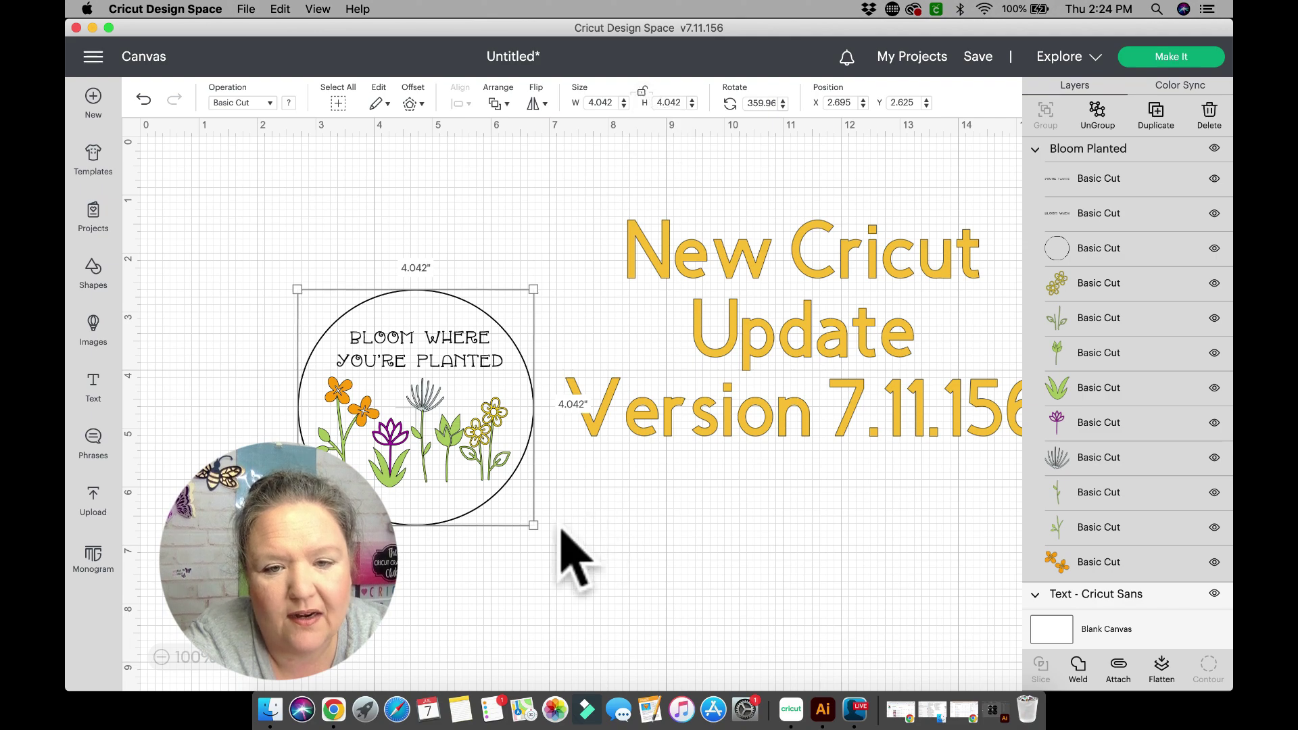
left_click_drag(535, 527, 590, 561)
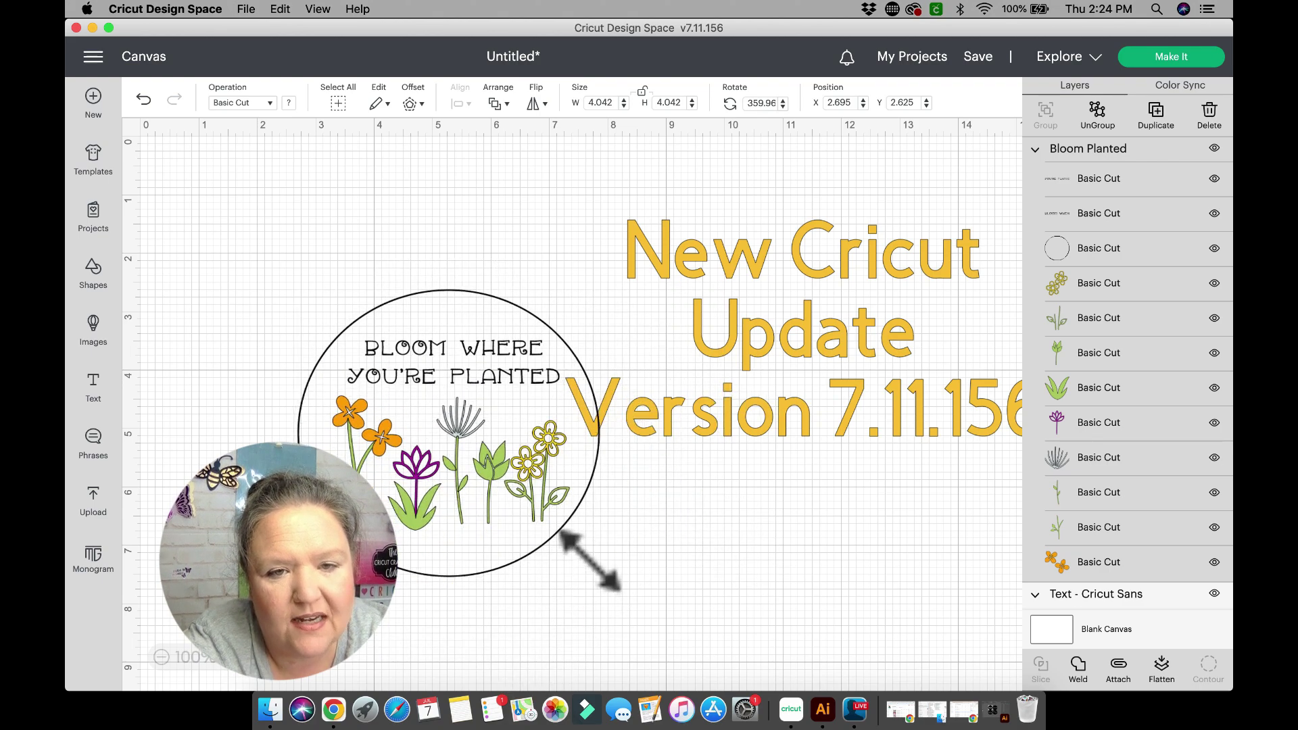
left_click(641, 92)
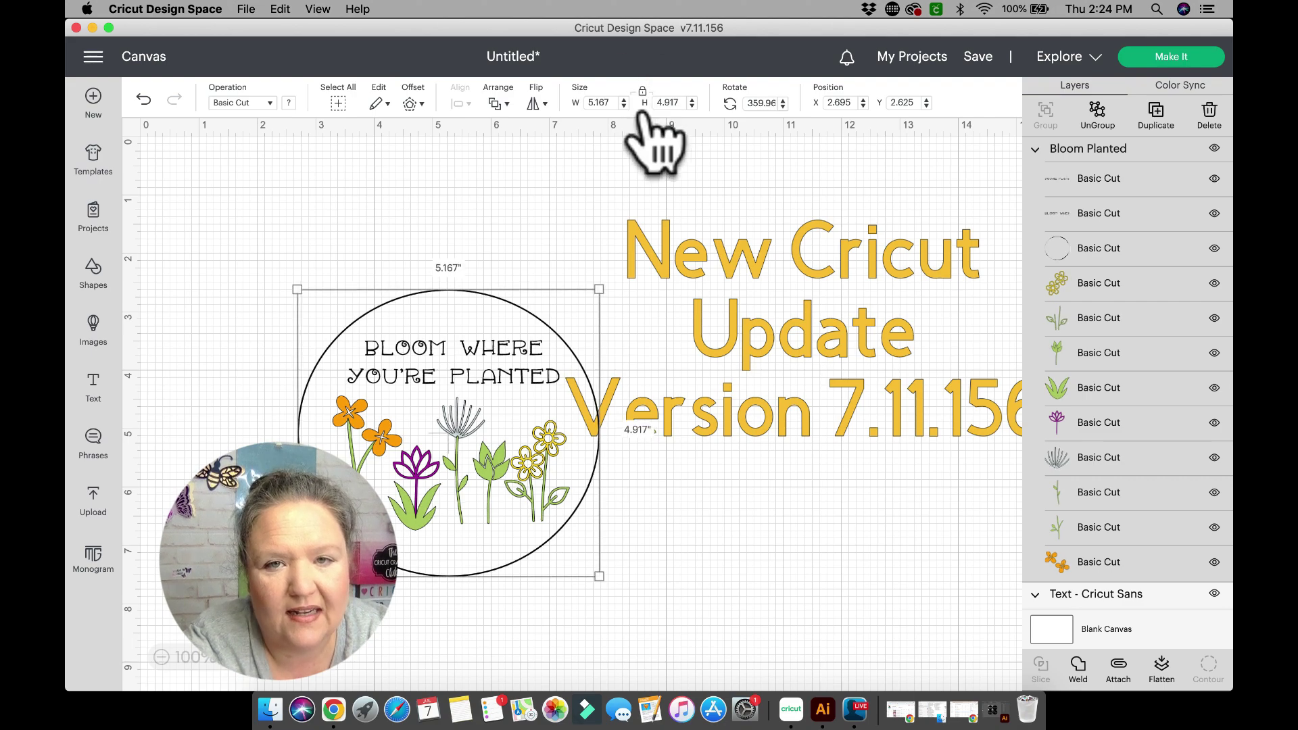
Enlarge the Bloom Planted design proportionally to about 5.39 by 5.13 inches and move it to about X 2.07, Y 1.28
mouse_move(599, 290)
left_mouse_down()
mouse_move(521, 365)
mouse_move(643, 237)
mouse_move(521, 334)
mouse_move(539, 298)
mouse_move(463, 376)
mouse_move(632, 240)
mouse_move(513, 372)
mouse_move(652, 220)
mouse_move(637, 203)
mouse_move(595, 271)
left_mouse_up()
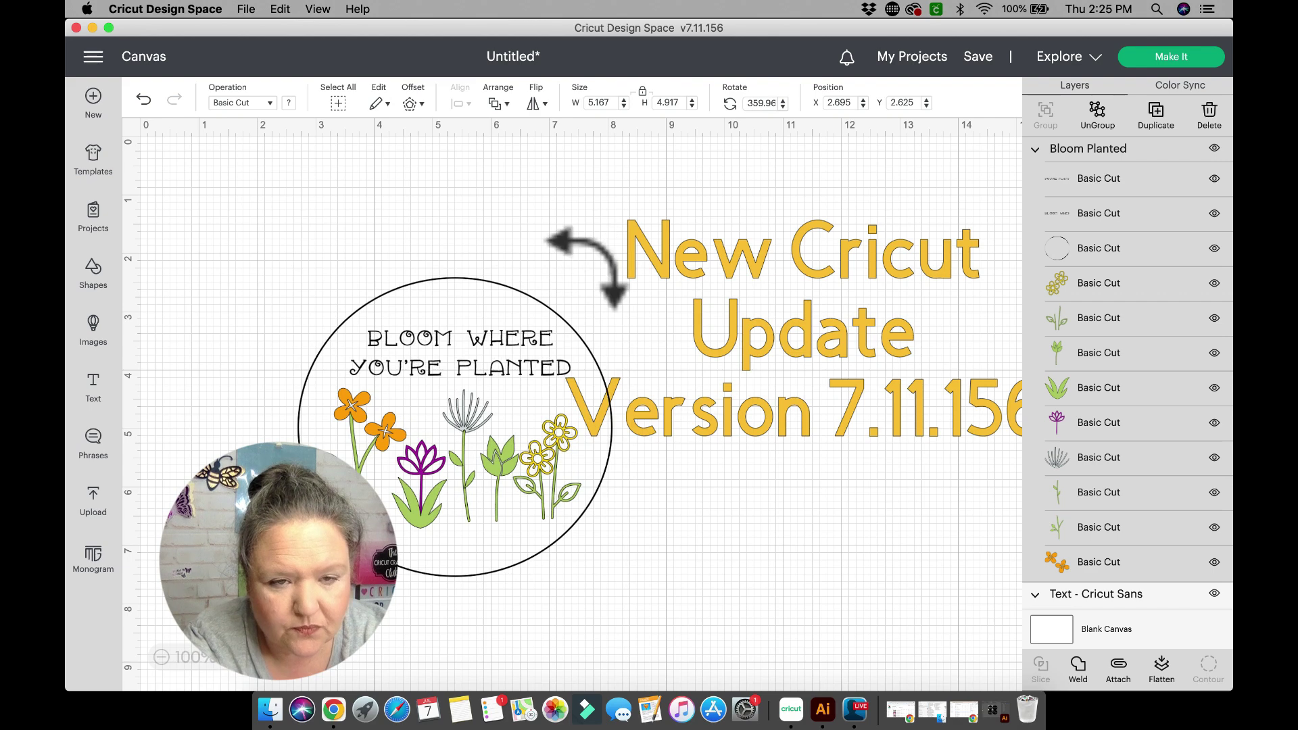
left_click_drag(484, 278, 457, 236)
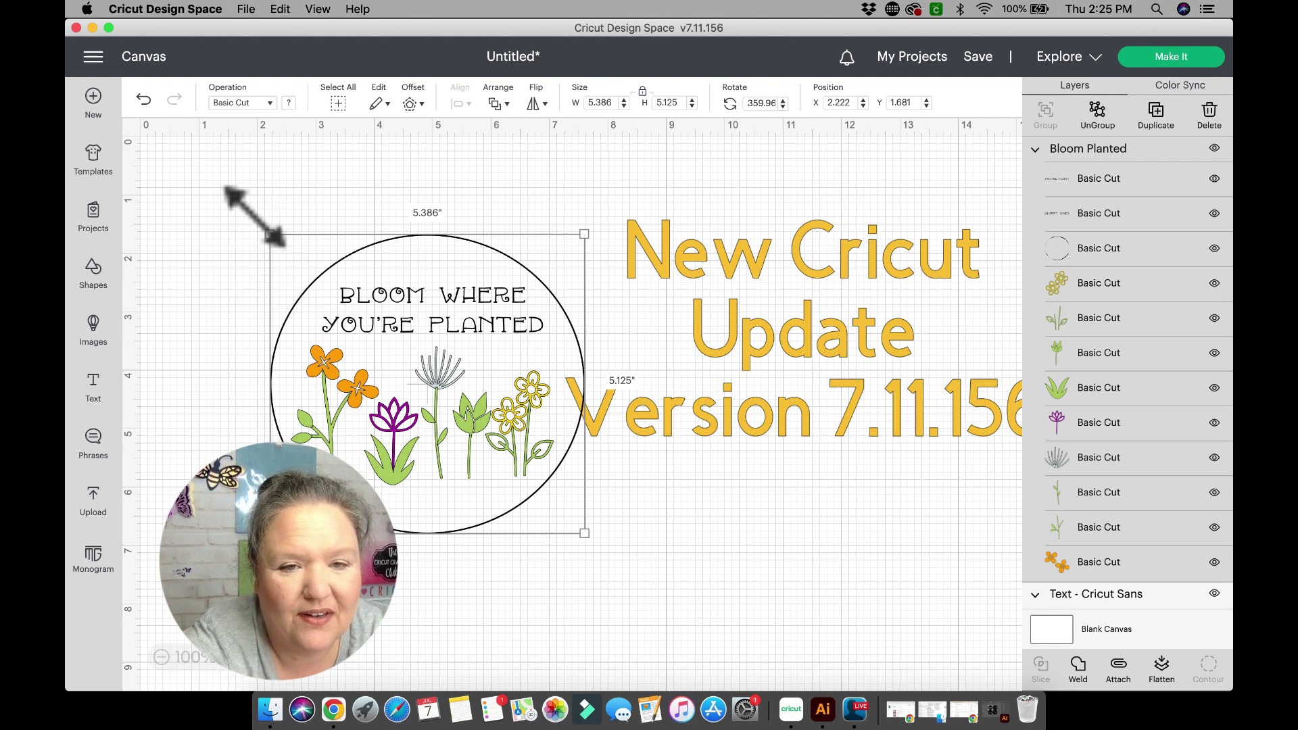
left_click(268, 237)
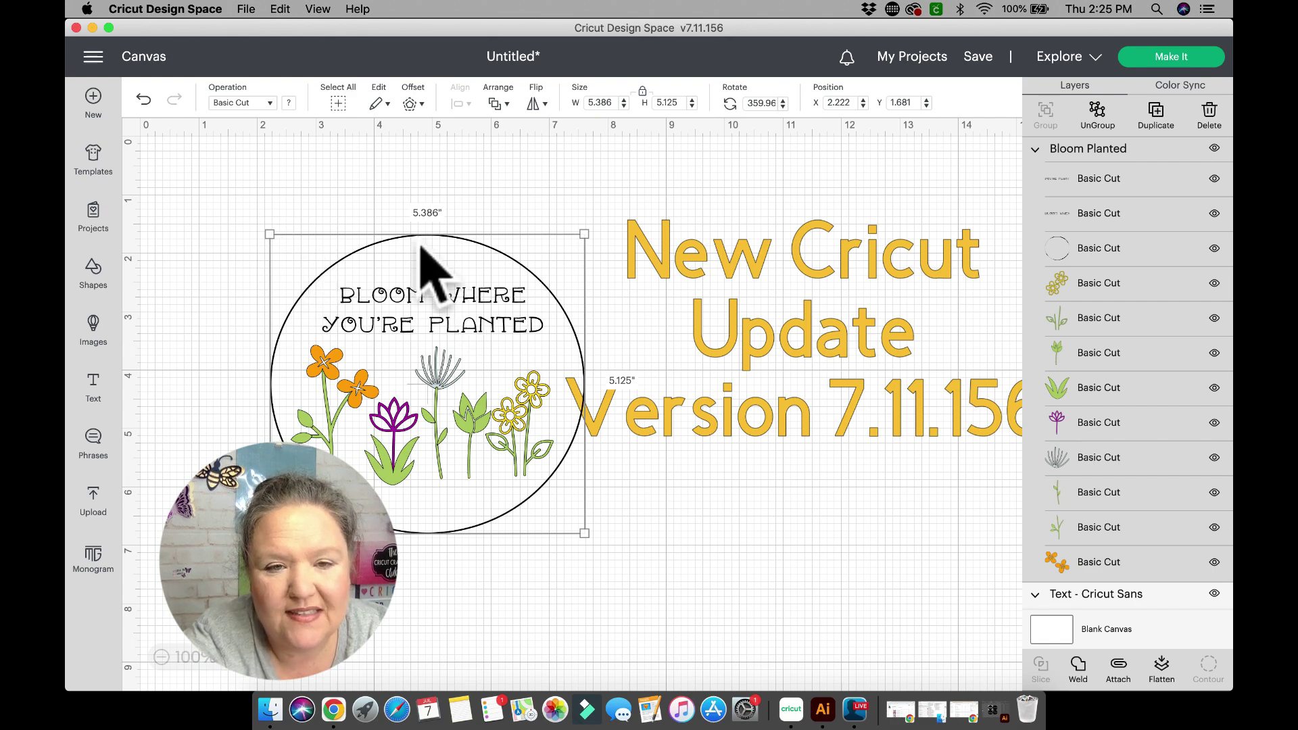
left_click_drag(418, 332, 409, 308)
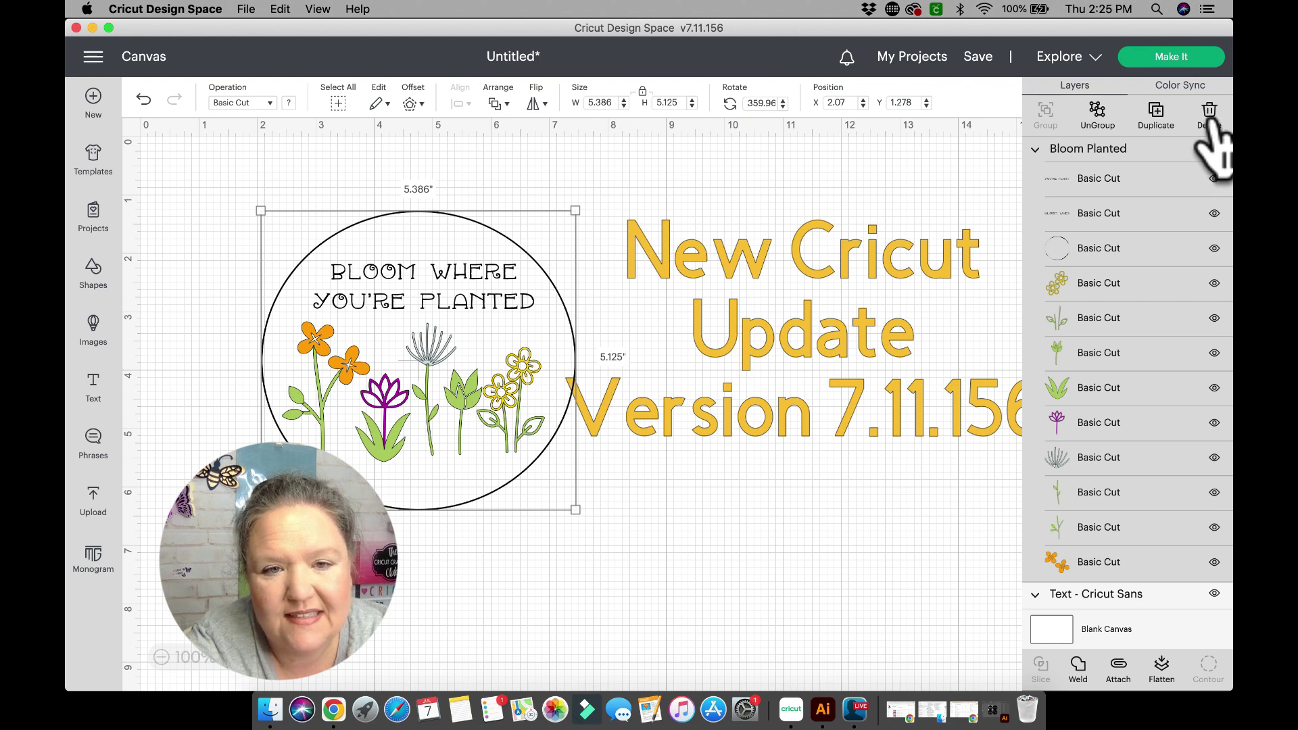
Delete the Bloom Planted design and undo the deletion, two times in a row
left_click(1210, 112)
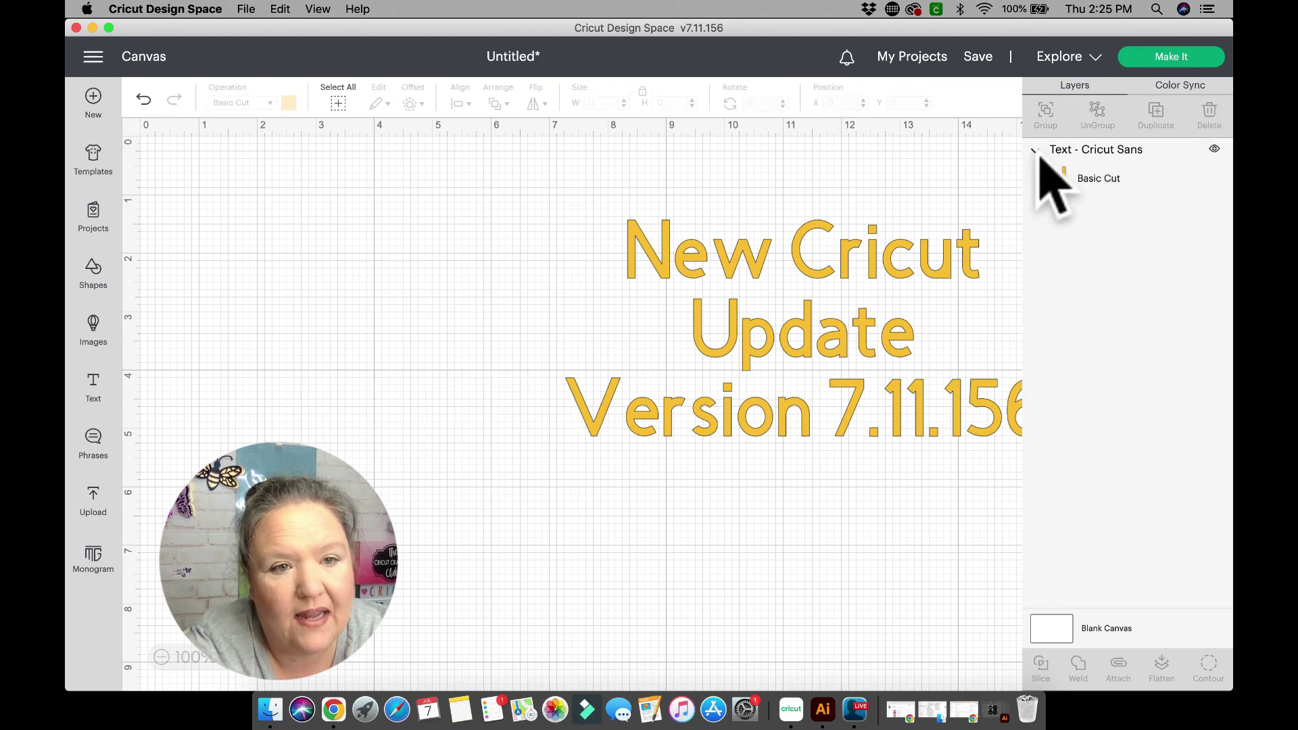
left_click(143, 100)
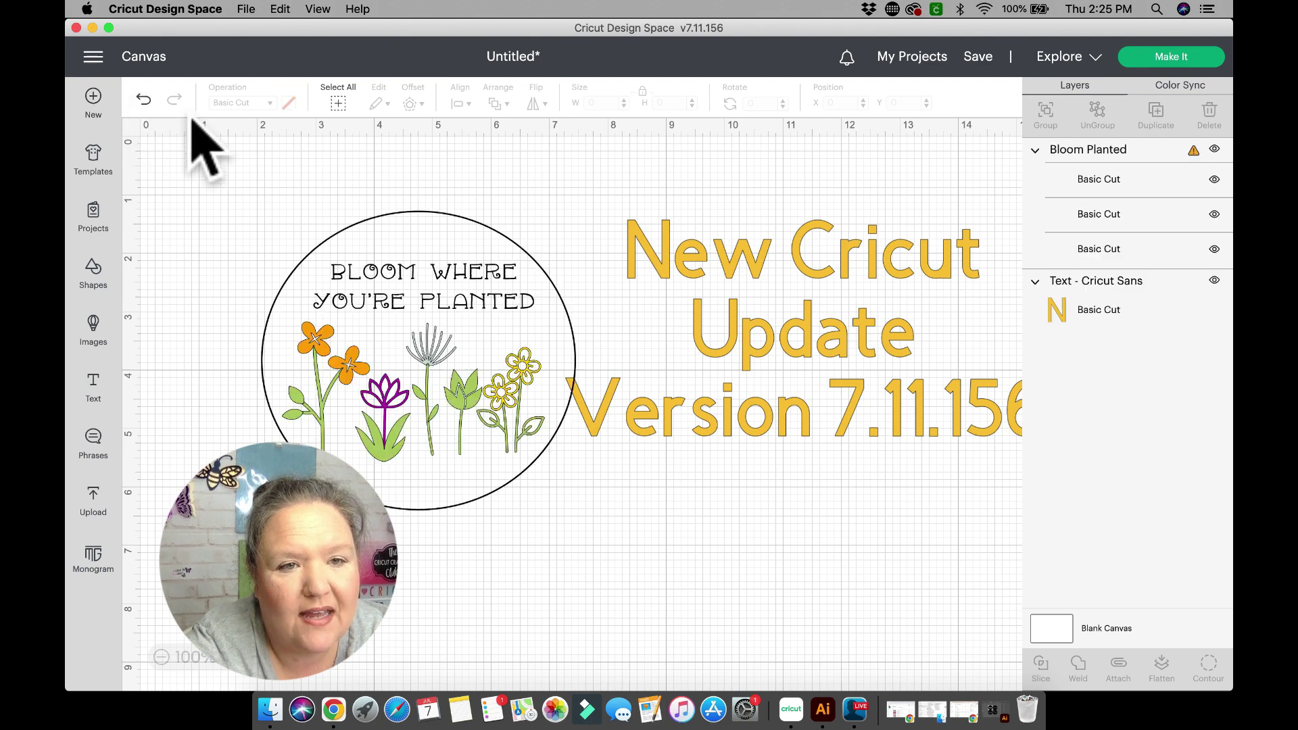
left_click(420, 319)
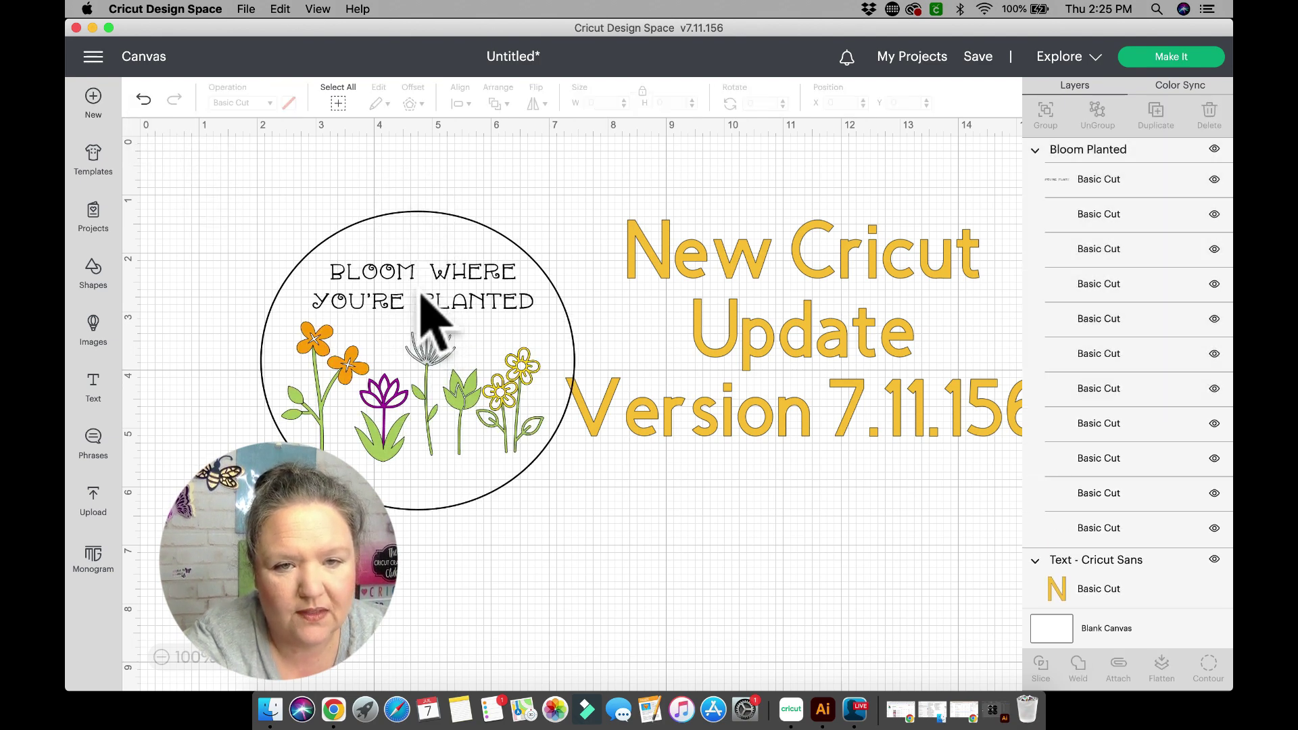
left_click(420, 293)
left_click(420, 295)
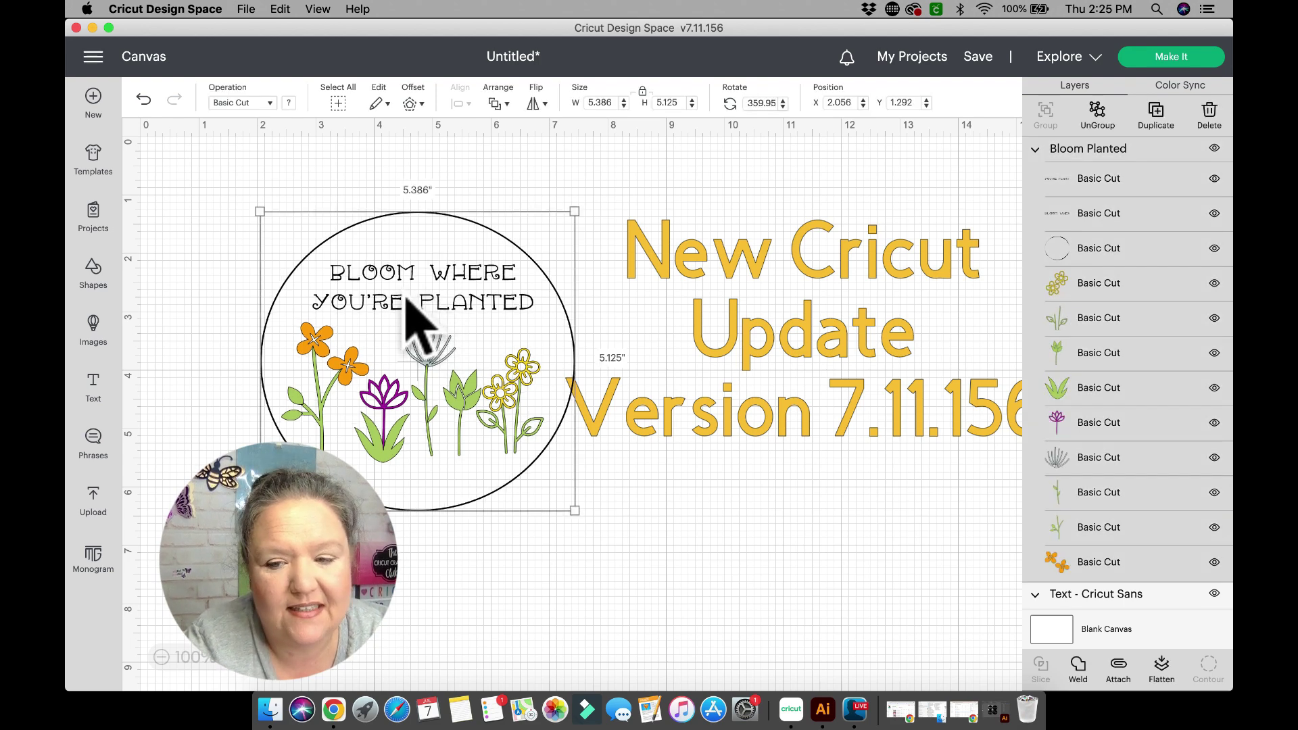
key("Delete")
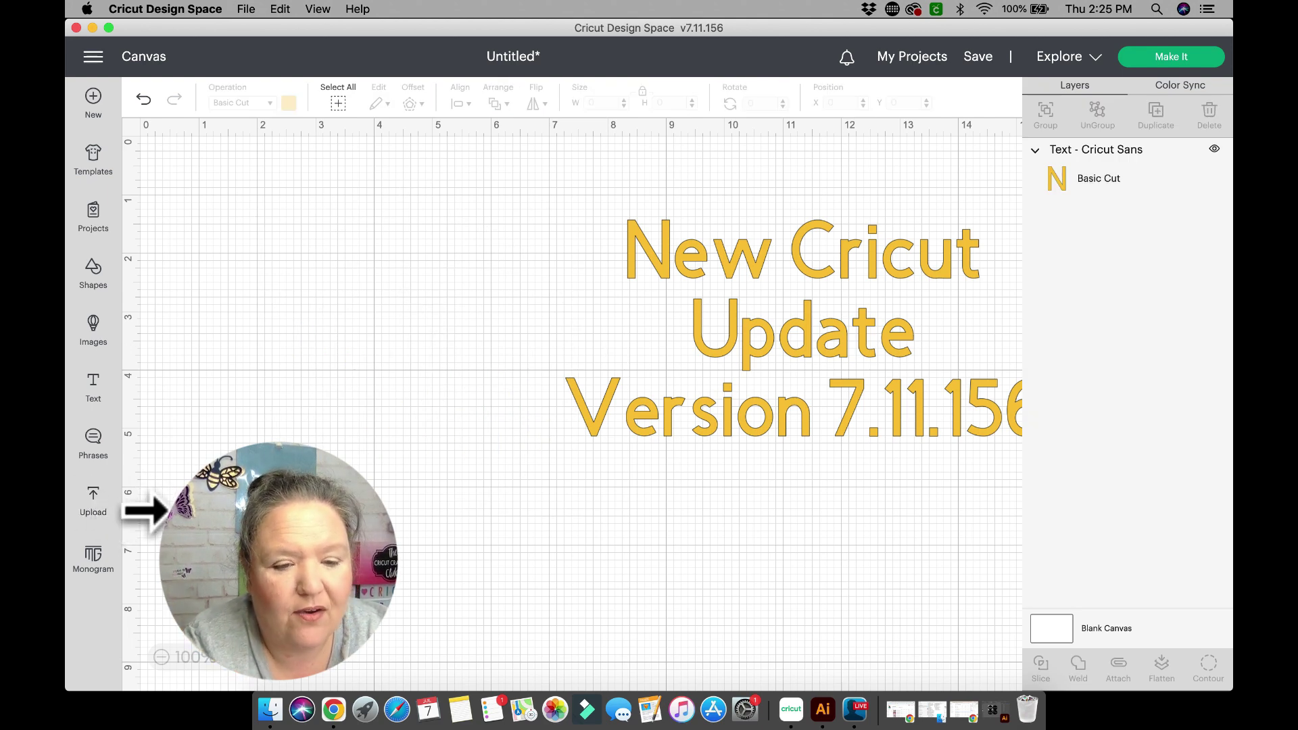
left_click(144, 102)
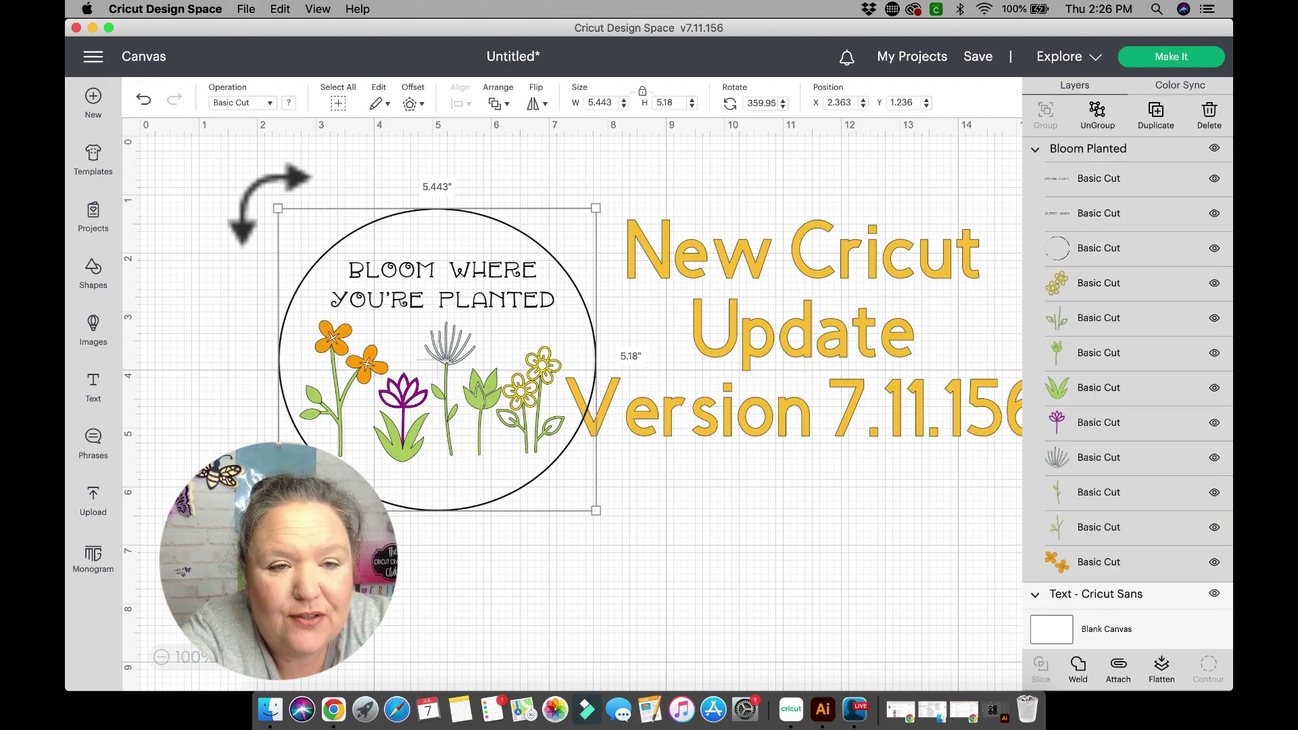
Enlarge the Bloom Planted design to about 5.79 by 5.51 inches and move it to about X 2.18, Y 1.38
left_click_drag(278, 208, 250, 185)
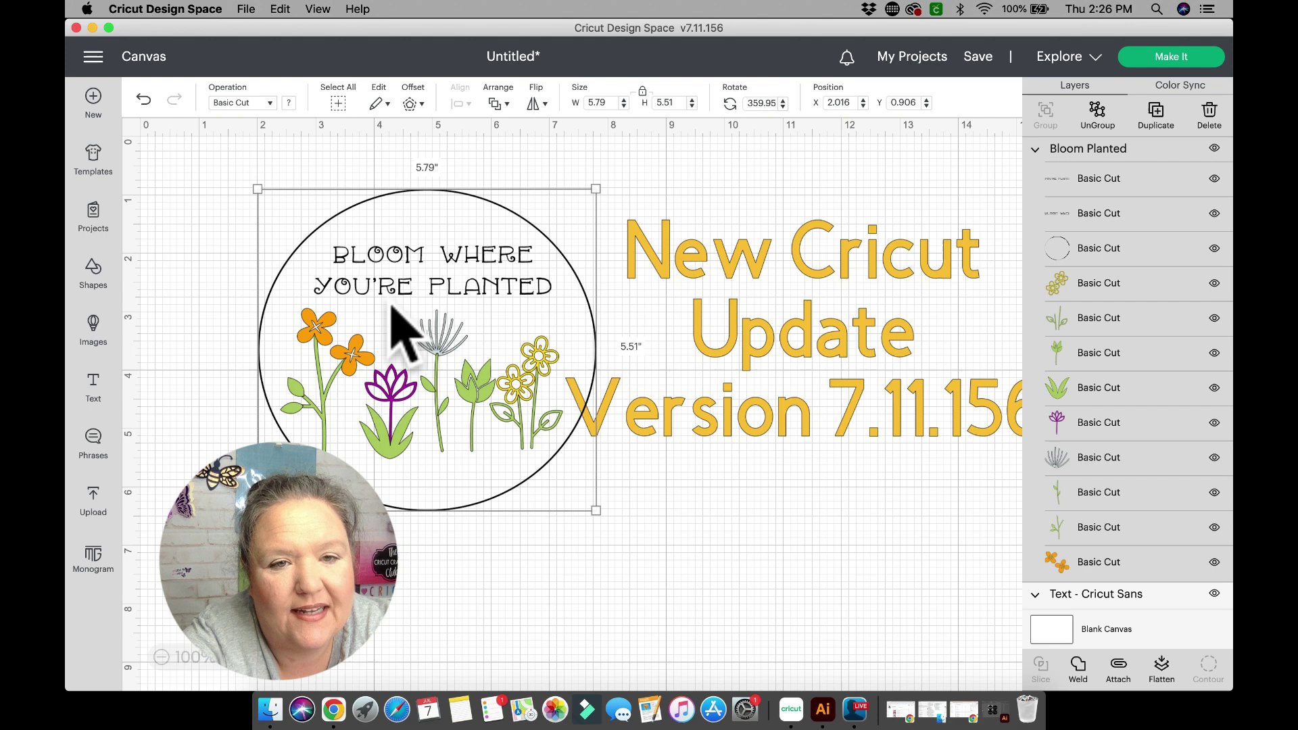
left_click_drag(421, 293, 431, 321)
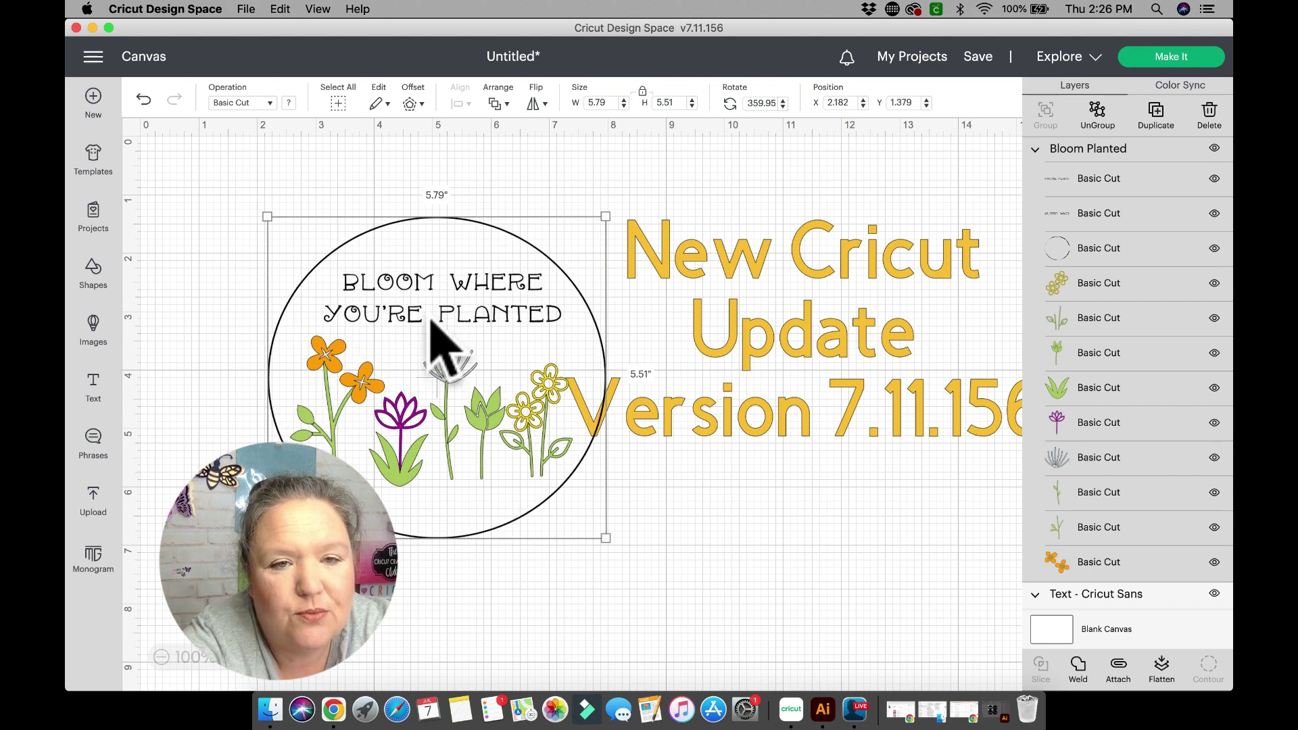
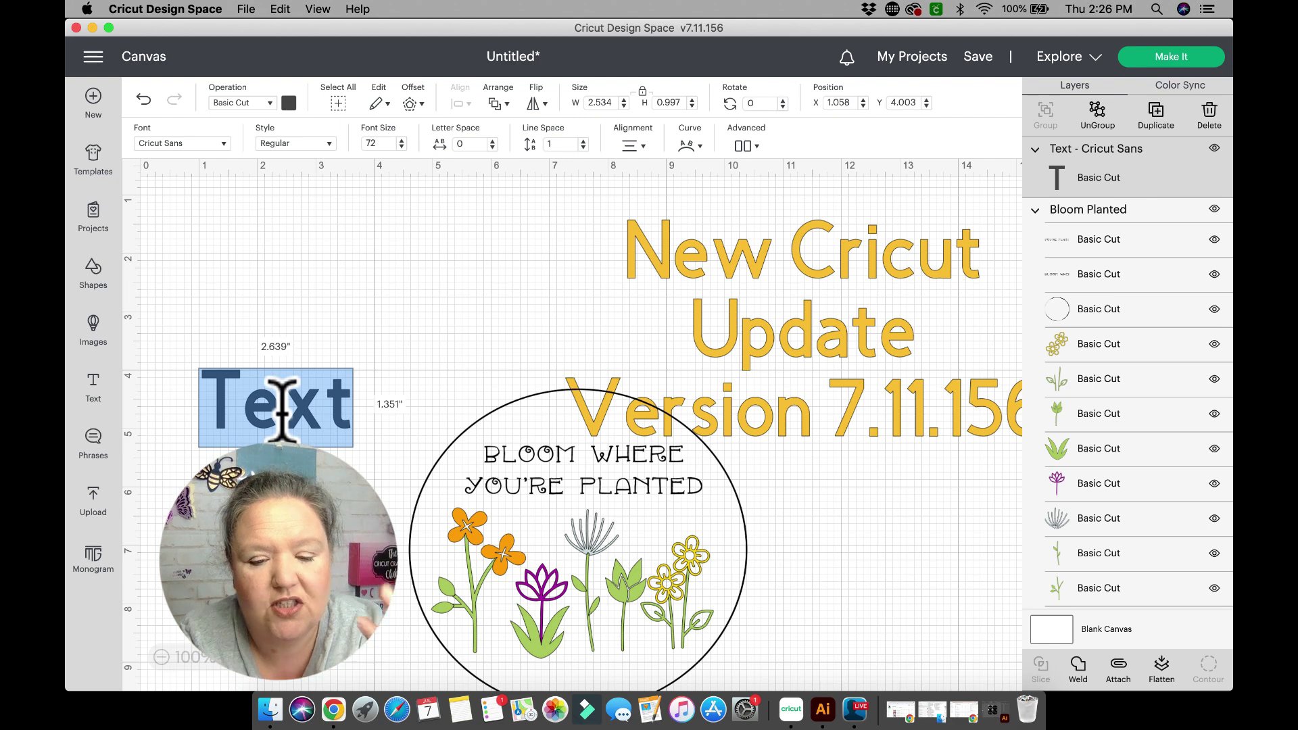
Enter HELLO in the new text object and move it up to about X 0.85, Y 2.22
type("HELLO")
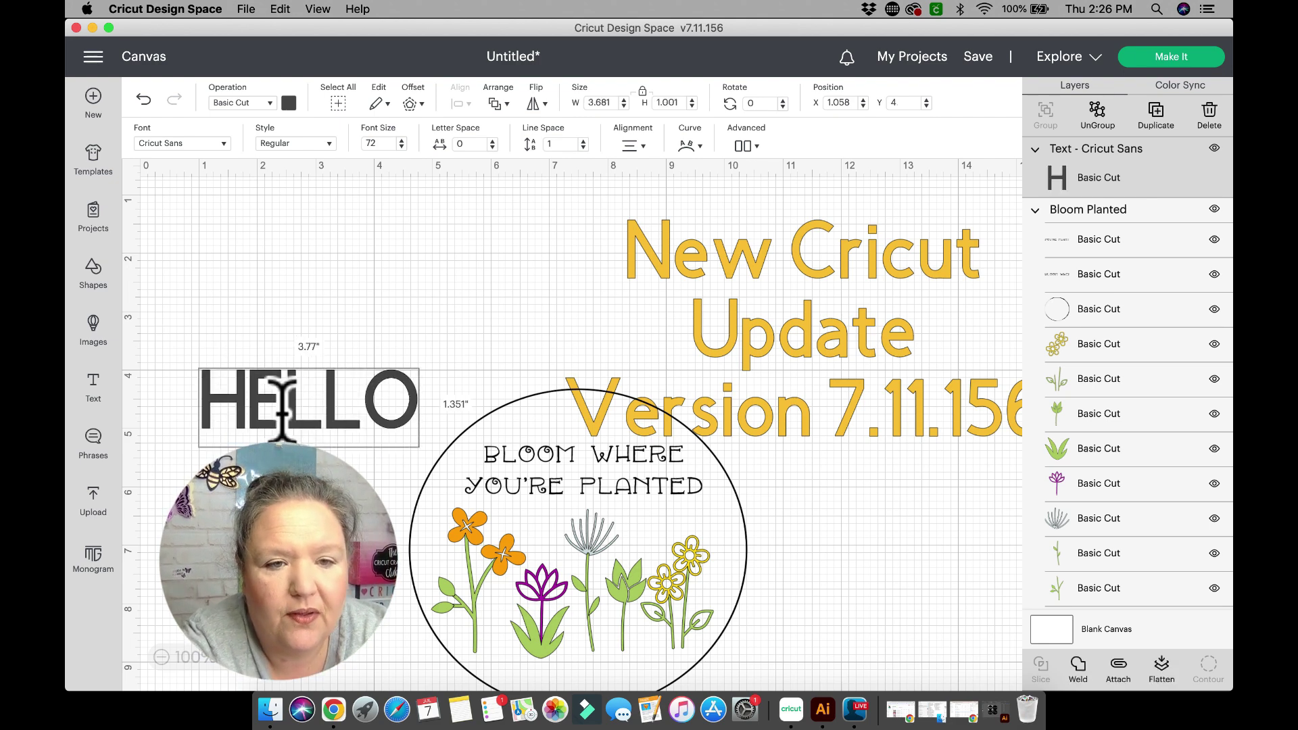
left_click(292, 422)
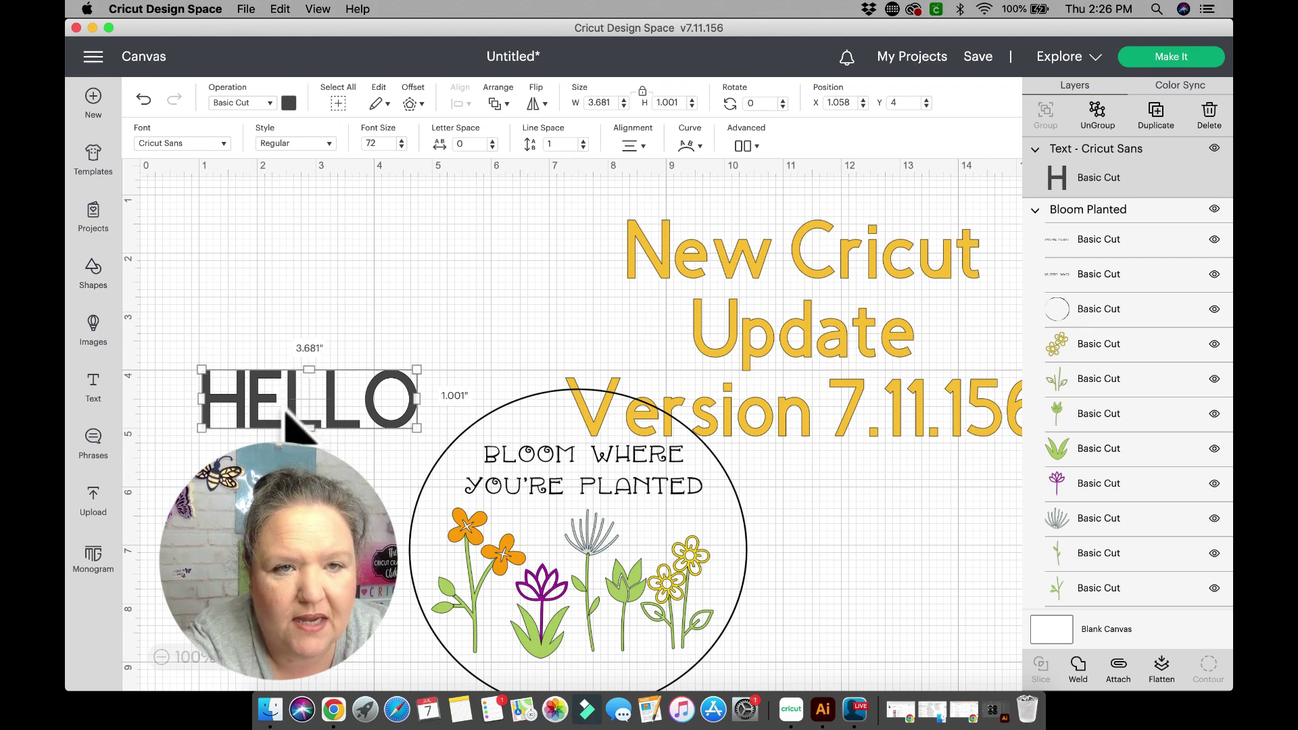
left_click_drag(288, 419, 275, 315)
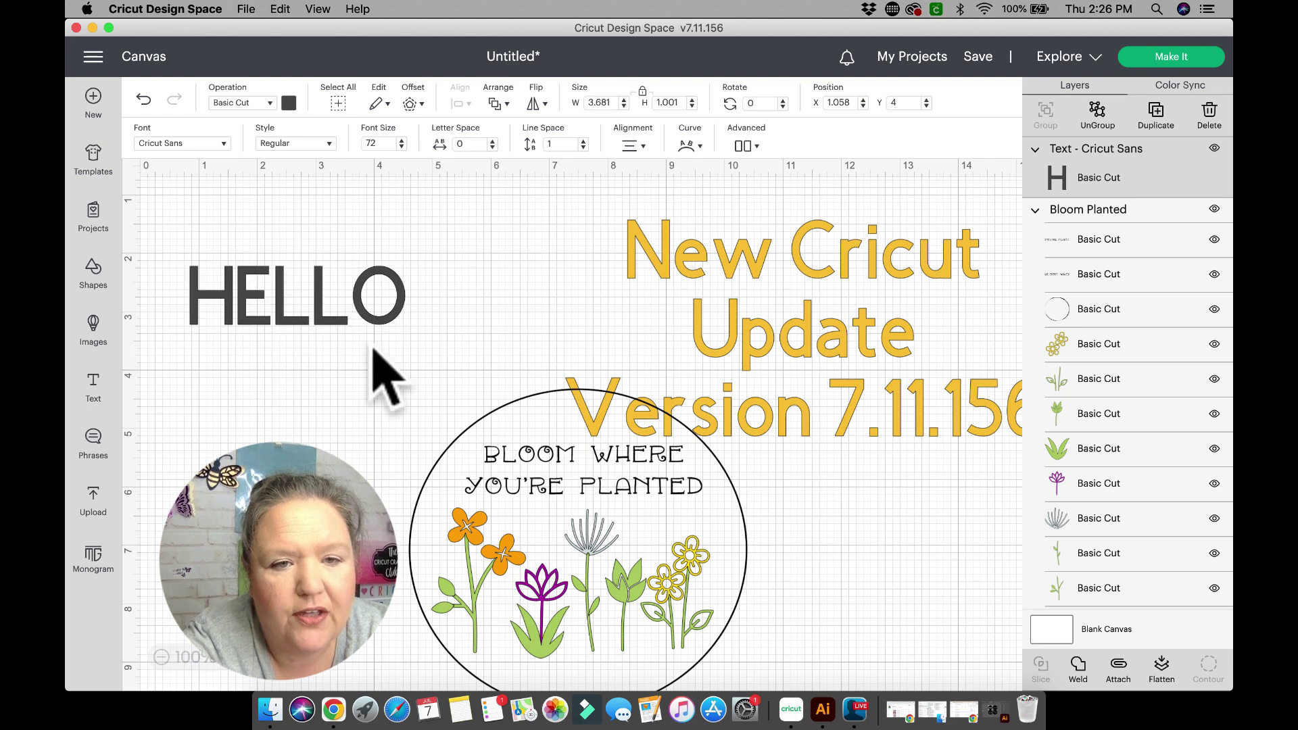
Scale the HELLO text proportionally to about 5.11 inches wide and rotate it slightly to about 359.55°
left_click_drag(399, 318, 465, 298)
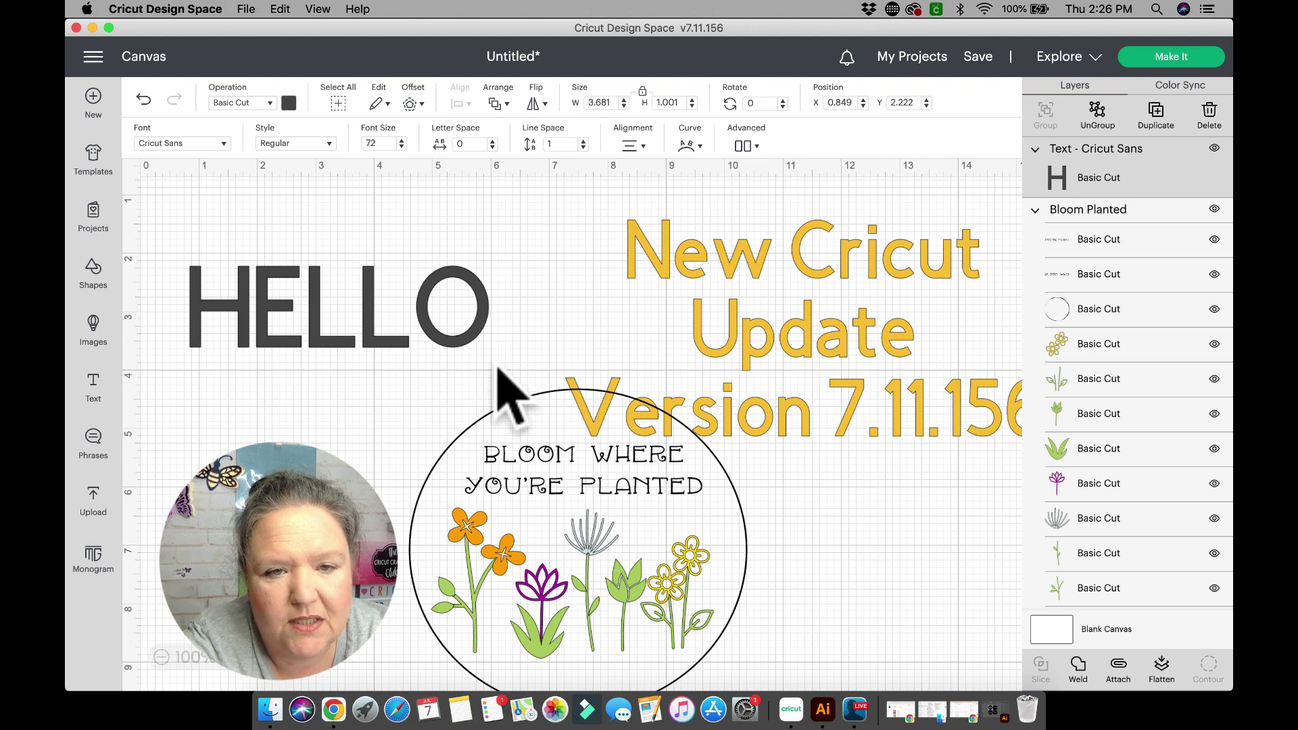
left_click(439, 303)
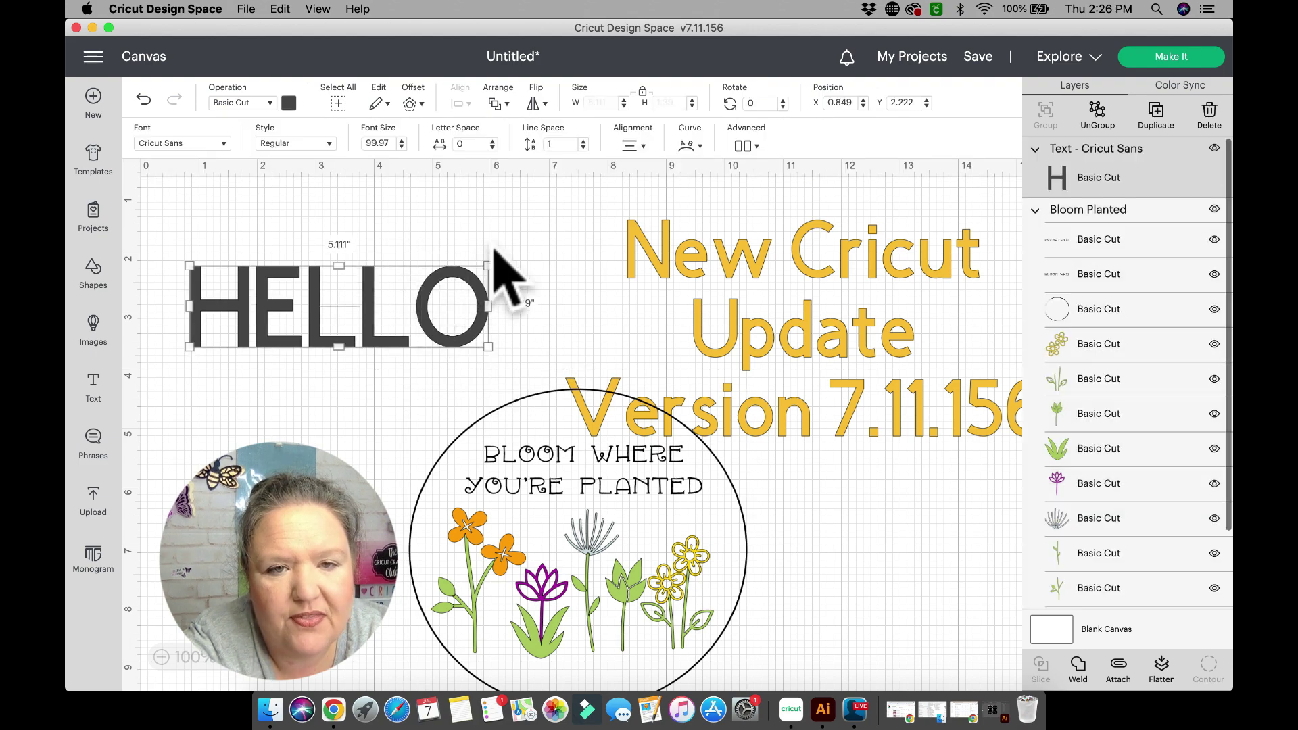
left_click_drag(493, 260, 507, 300)
Unlock the HELLO text's proportions to reshape it to about 4.64 by 1.6 inches, and lock them again
left_click(642, 92)
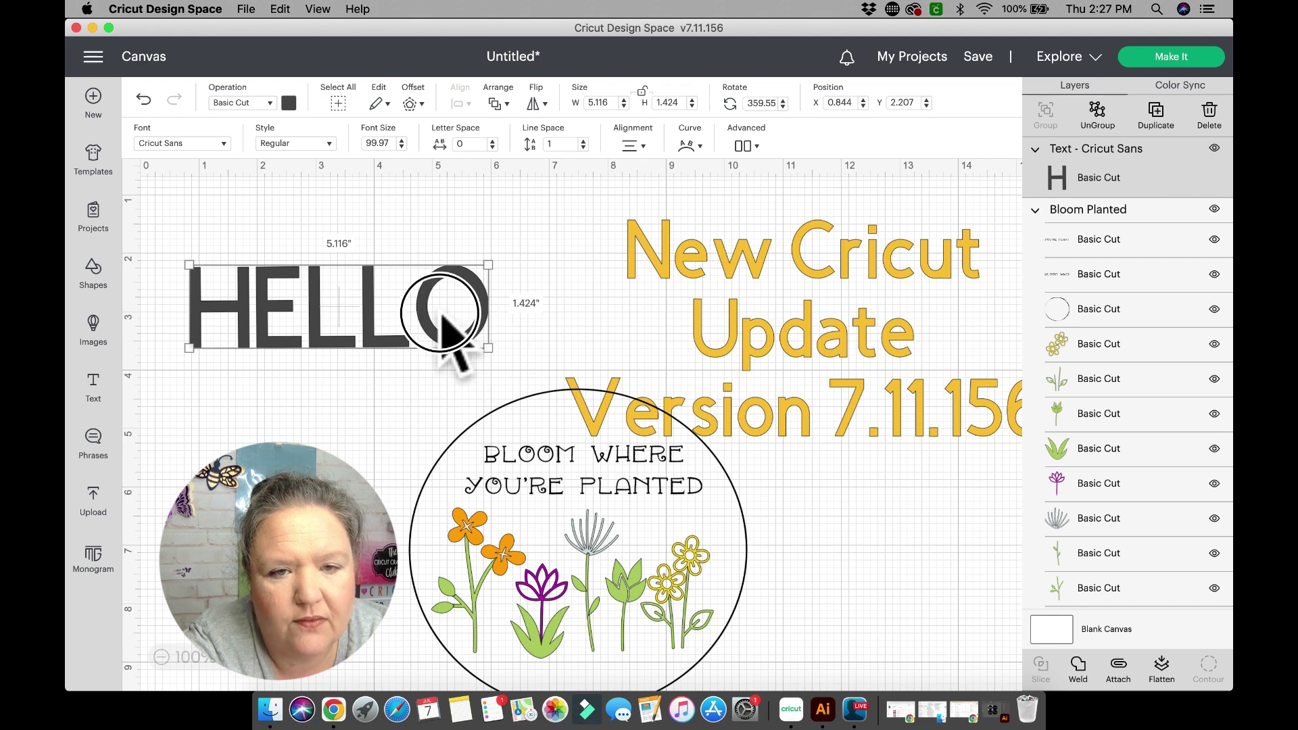
left_click(466, 346)
left_click(458, 345)
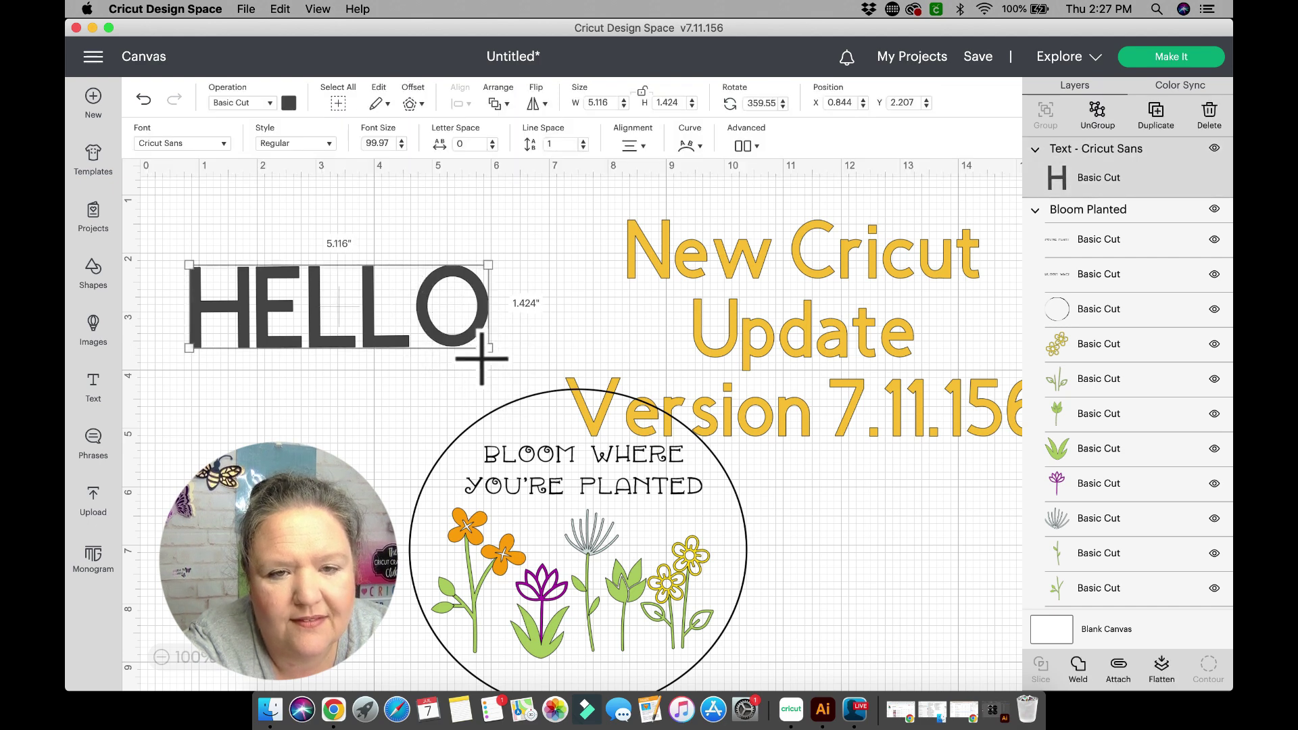
left_click_drag(488, 349, 461, 360)
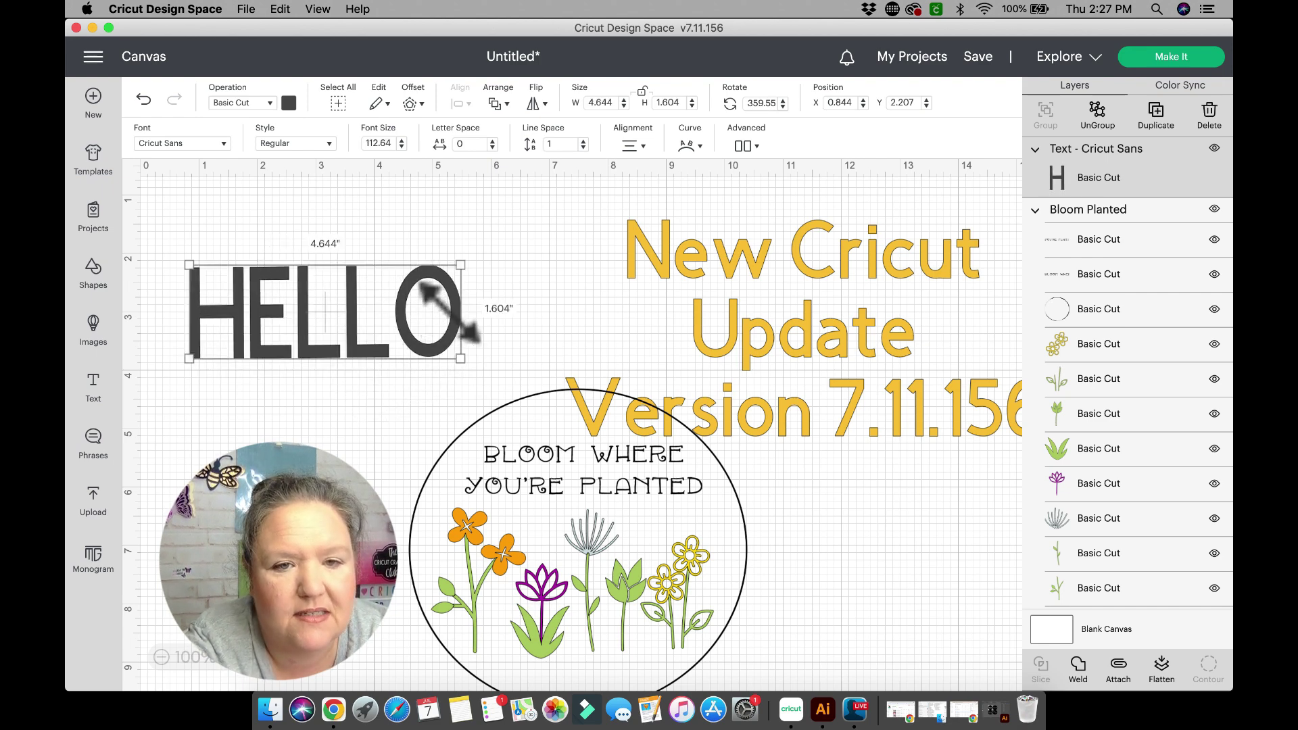
left_click(643, 92)
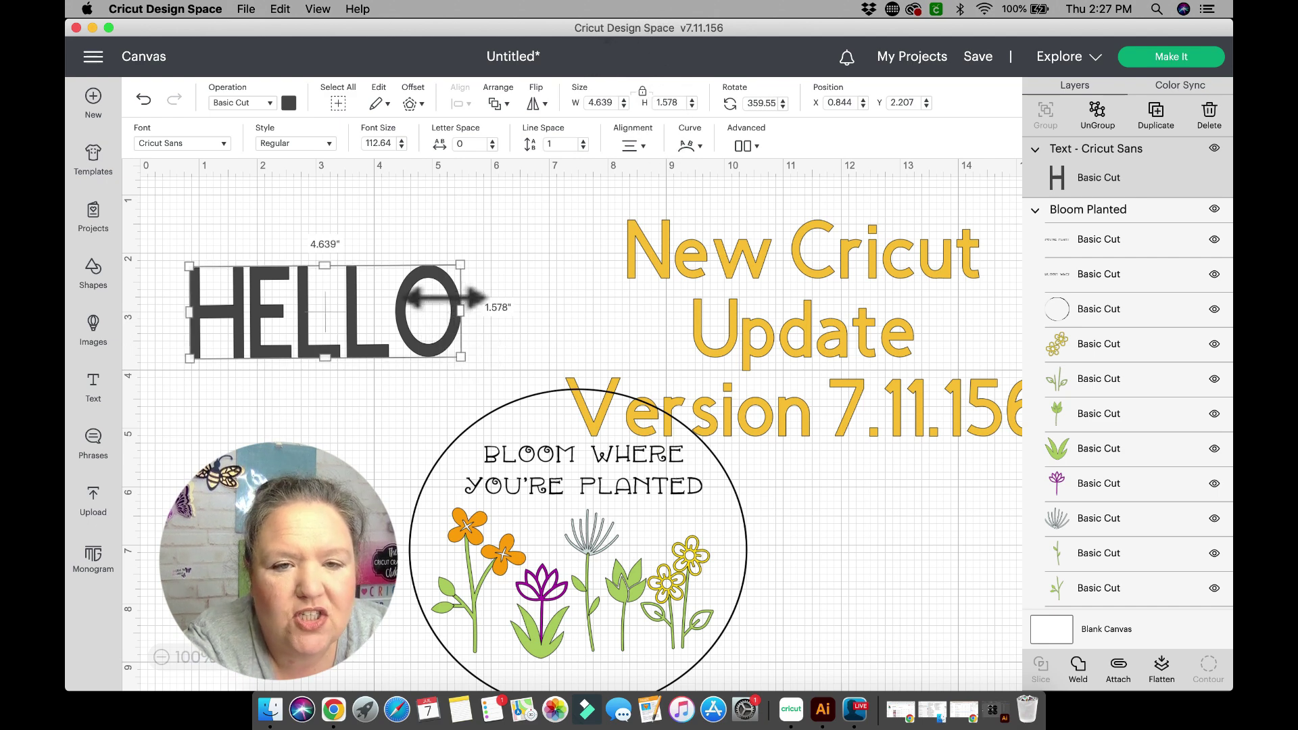
Narrow the HELLO text box to about 1.39 inches to stack its letters, and widen it to about 7.91 inches to restore one line
left_click_drag(460, 310, 315, 255)
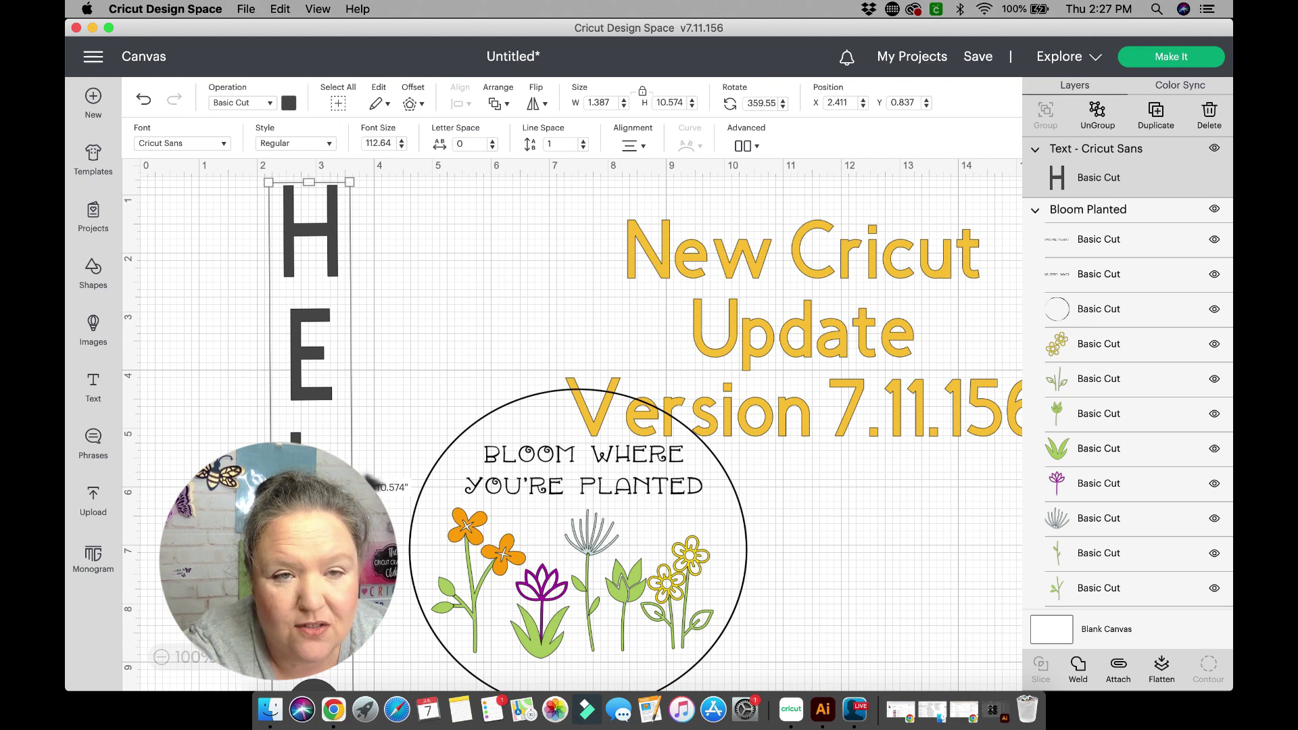
left_click_drag(370, 485, 593, 450)
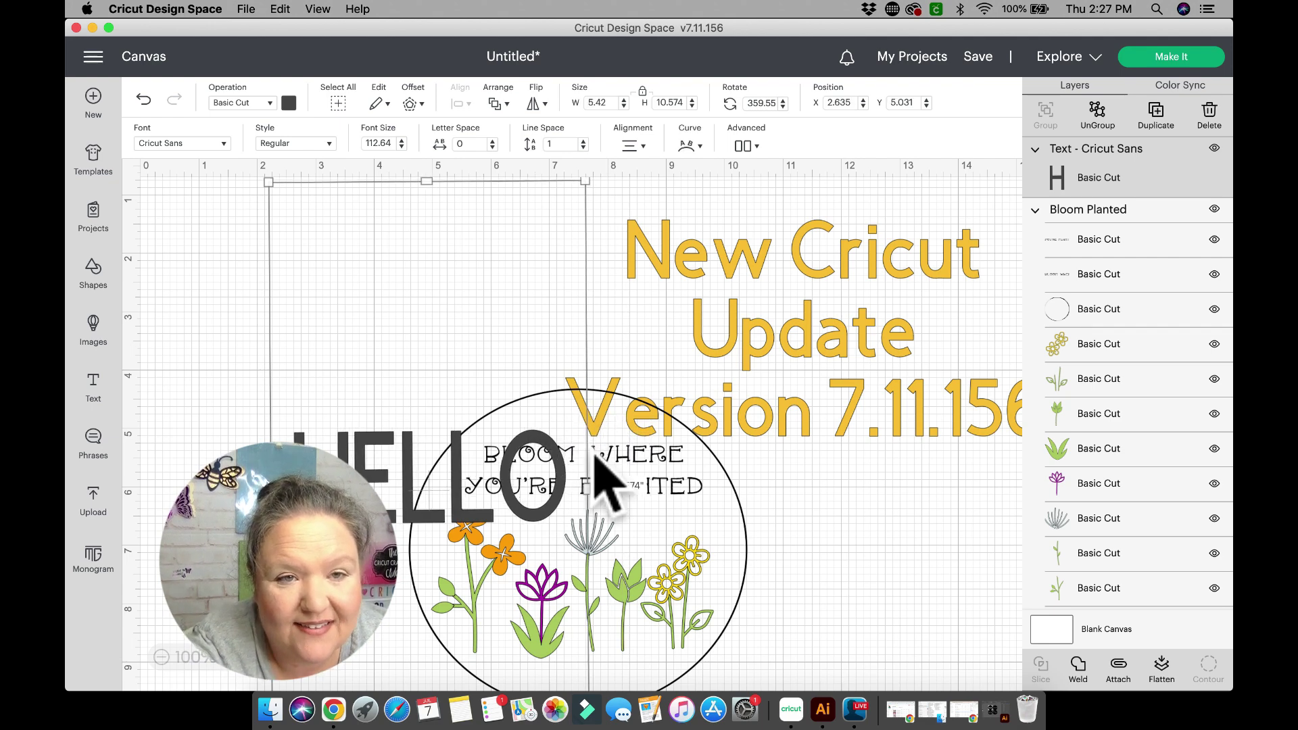
left_click_drag(586, 479, 732, 486)
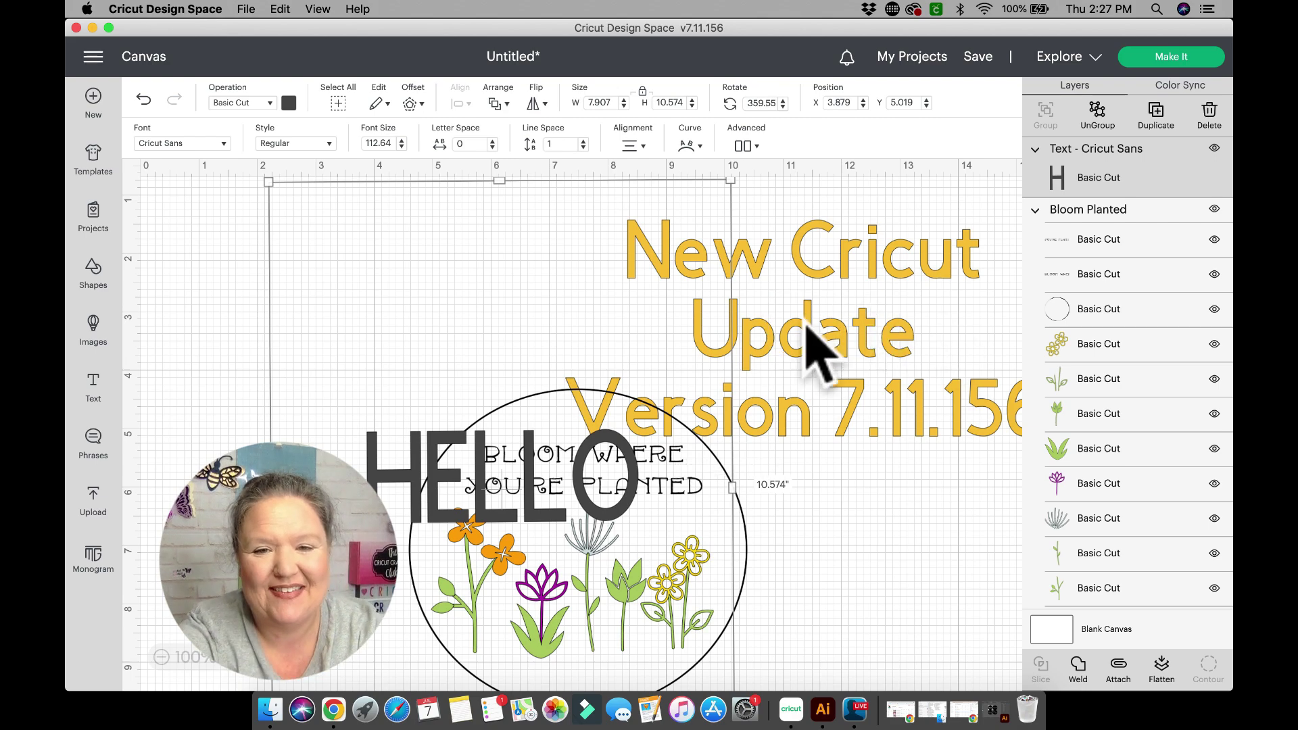
Move the yellow New Cricut Update Version 7.11.156 text slightly up and to the left, and clear the canvas selection
left_click_drag(806, 325, 754, 308)
key("super+z")
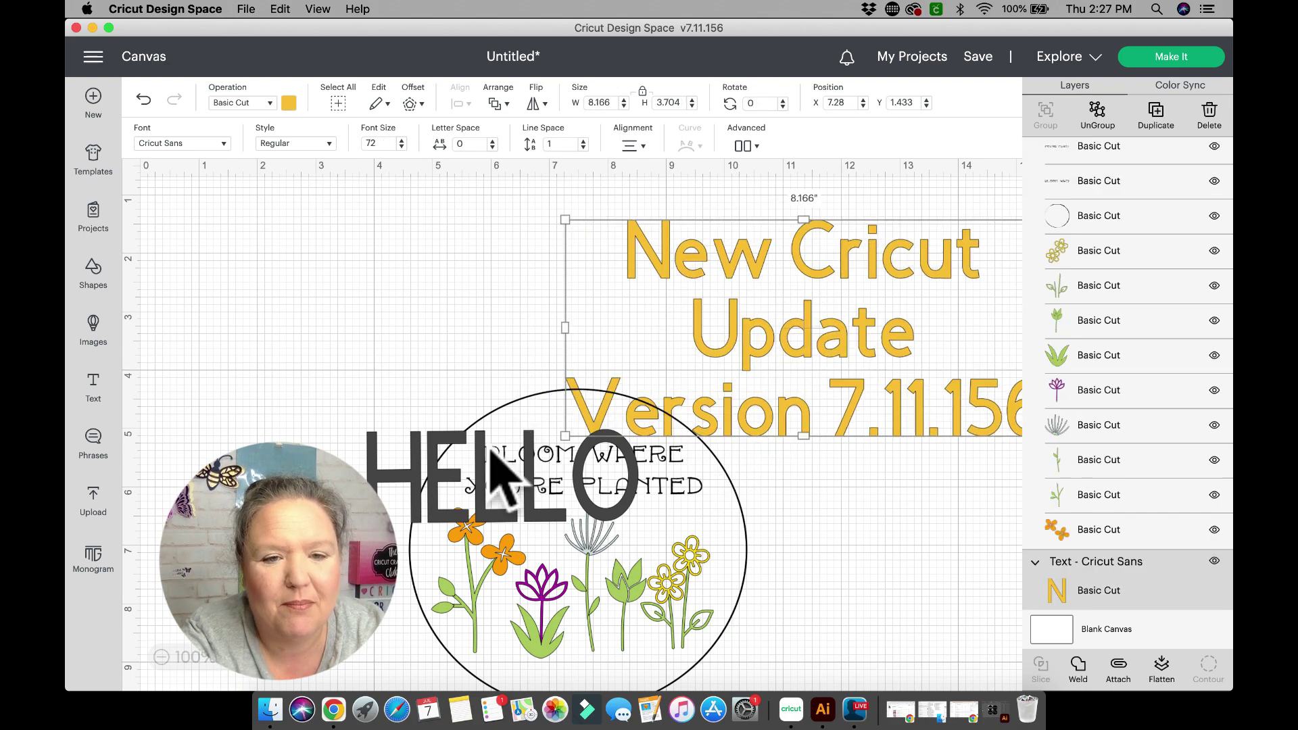
key("super+z")
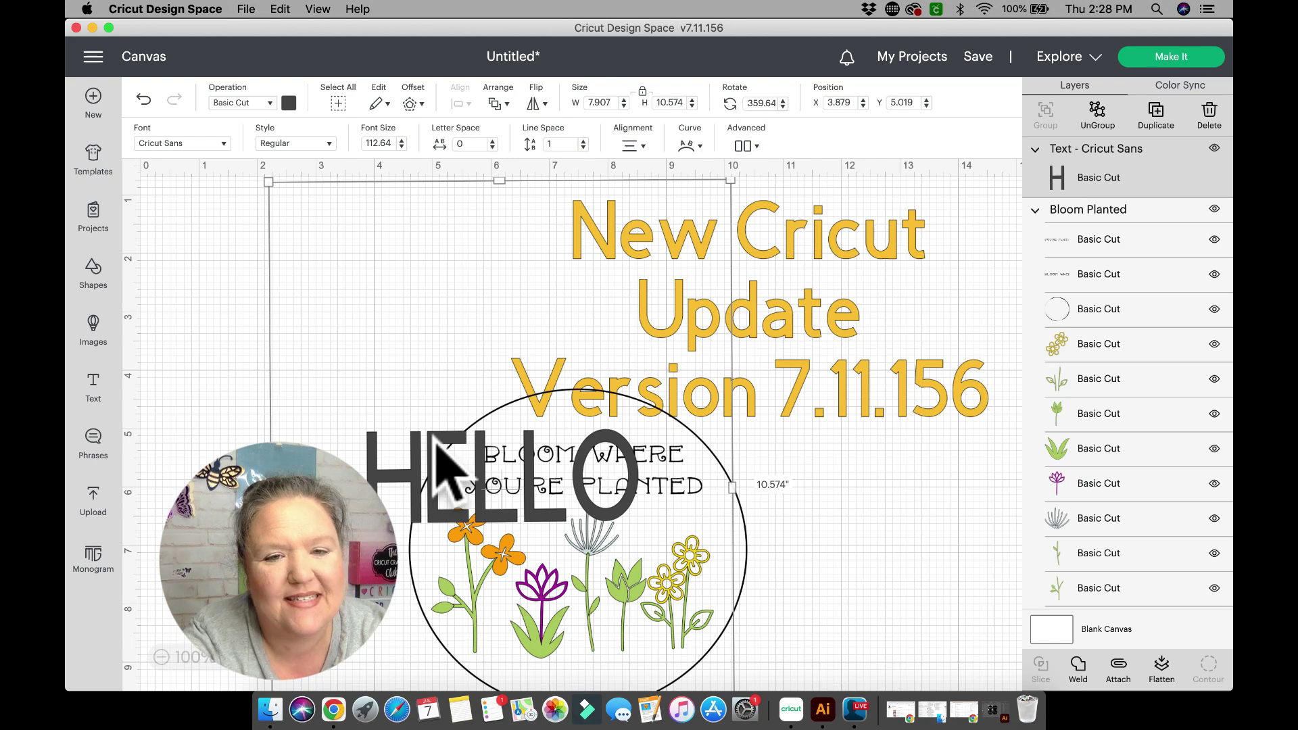
left_click(230, 370)
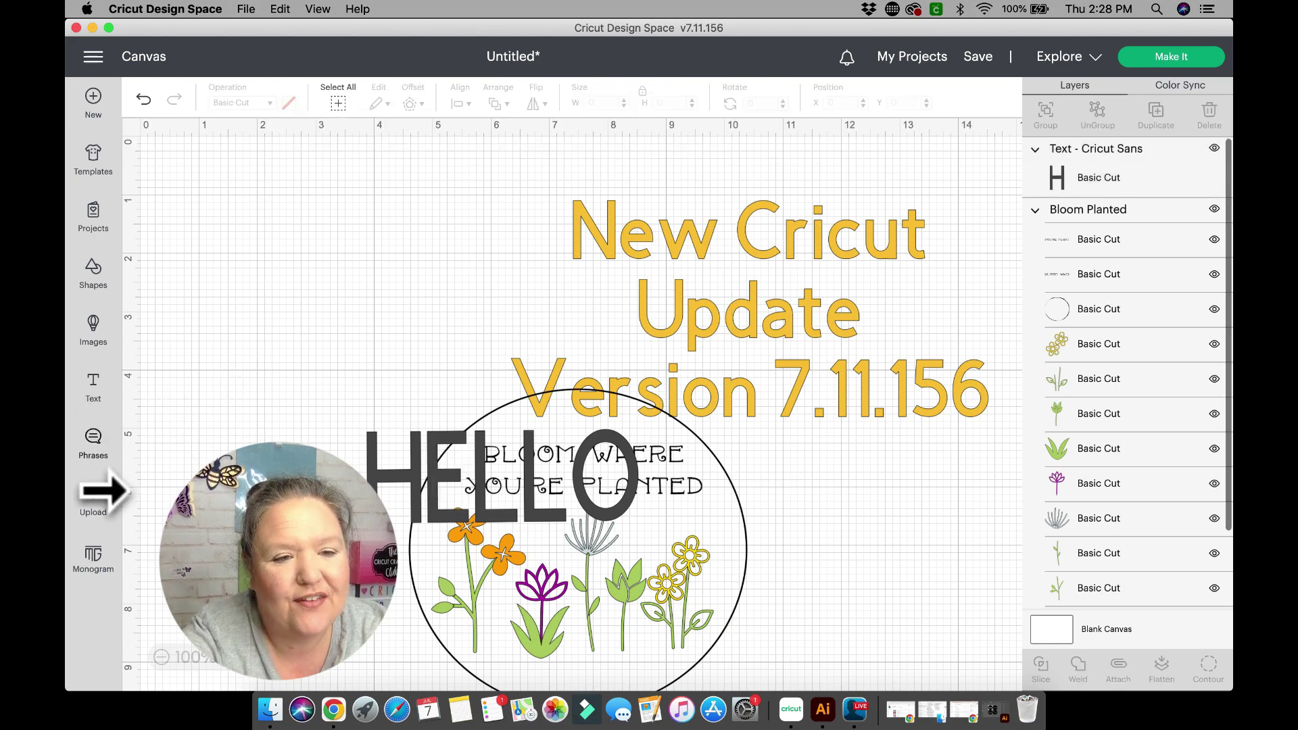